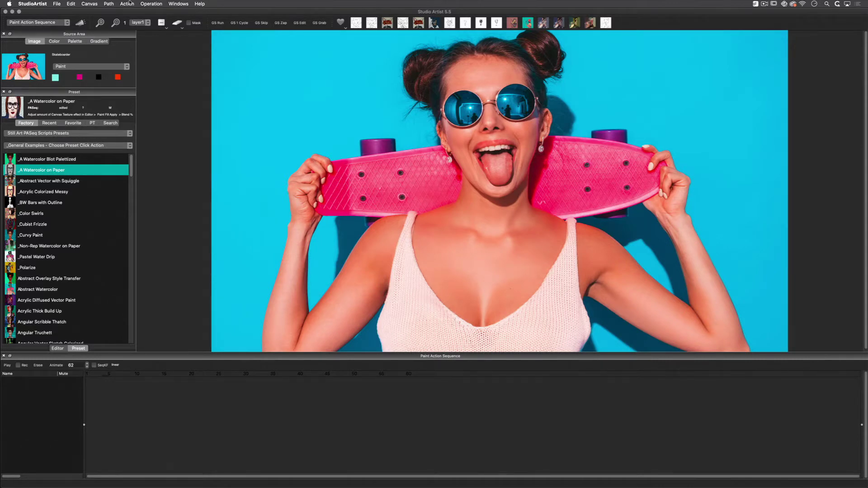
Step: Record Transition keyframes from the Skateboarder, Sponge, Lantern and HatandGlasses photos
click(128, 3)
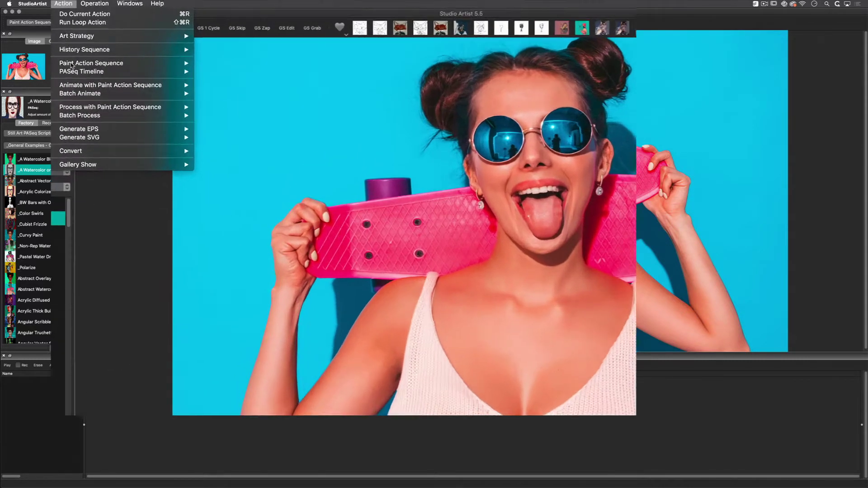
mouse_move(39, 90)
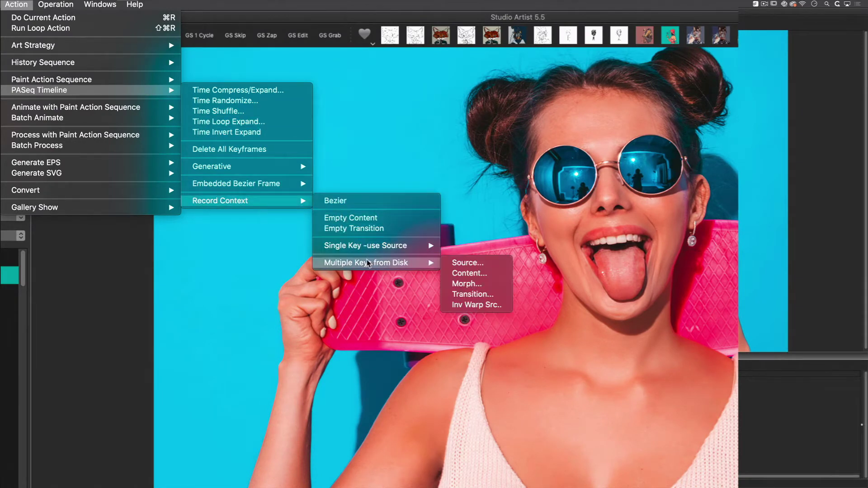
mouse_move(366, 262)
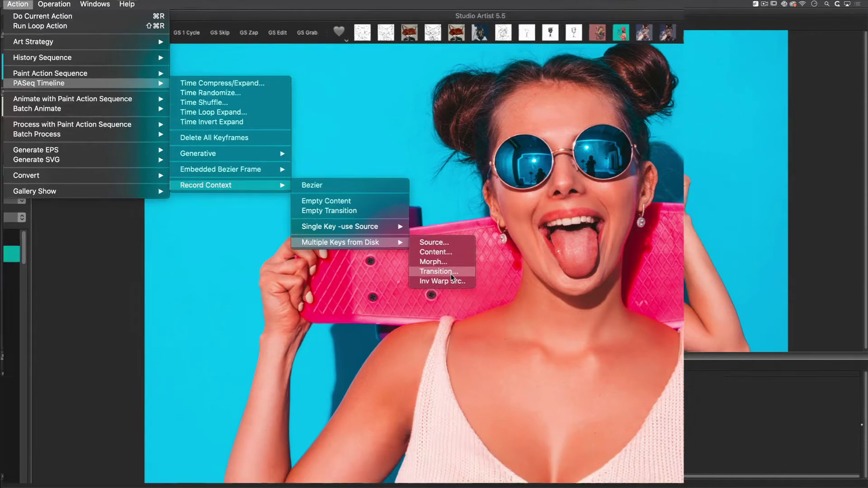
click(487, 293)
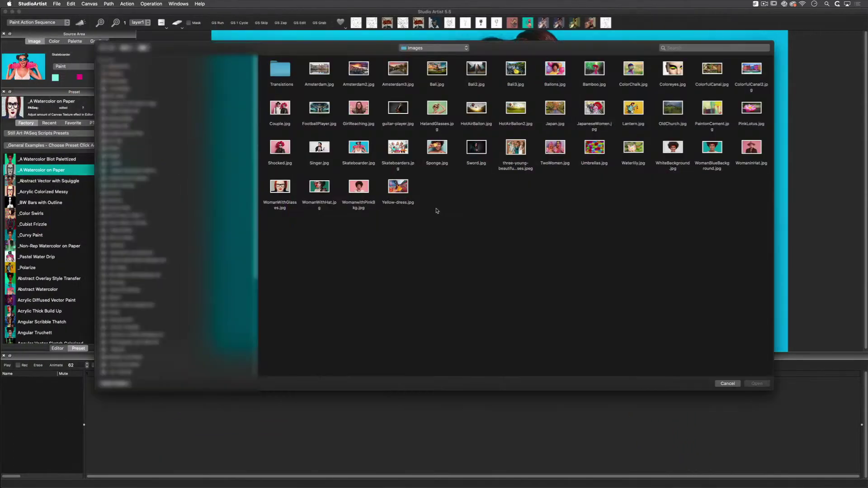
click(359, 147)
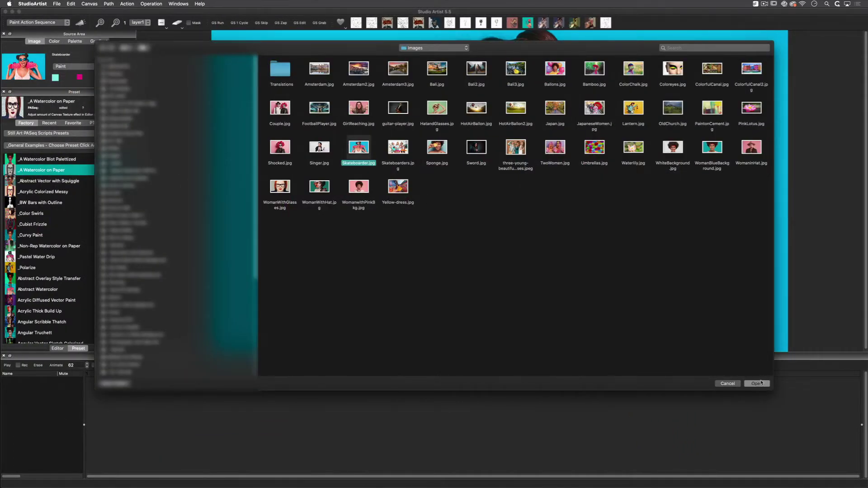
click(761, 384)
click(436, 148)
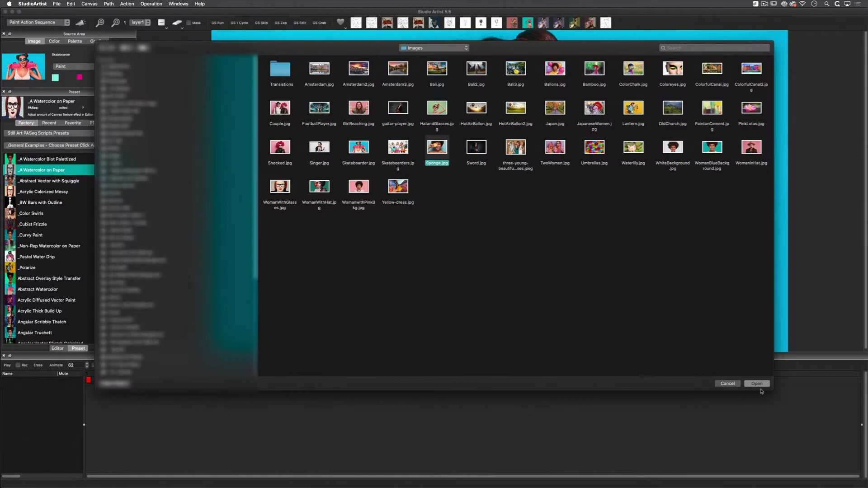
click(760, 384)
click(634, 108)
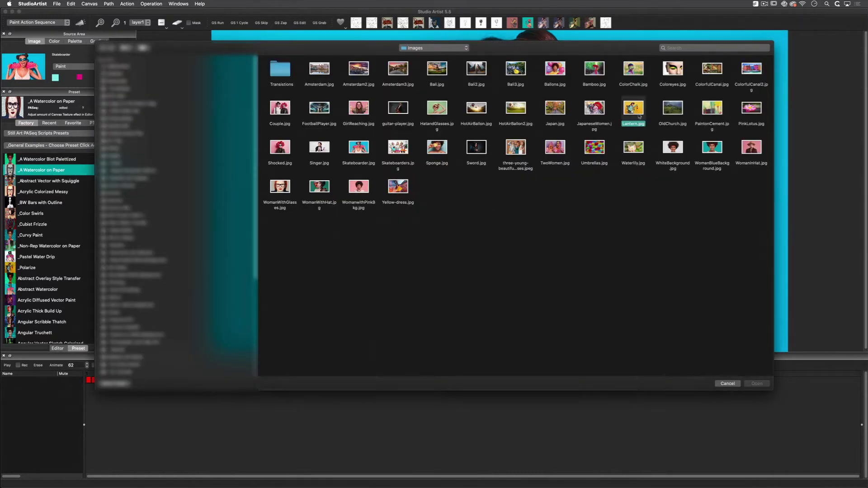
click(760, 383)
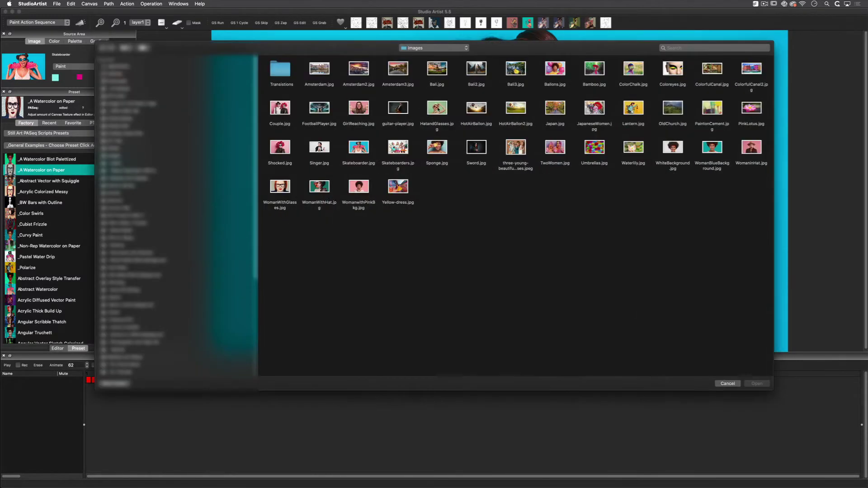
click(437, 108)
click(756, 383)
click(728, 385)
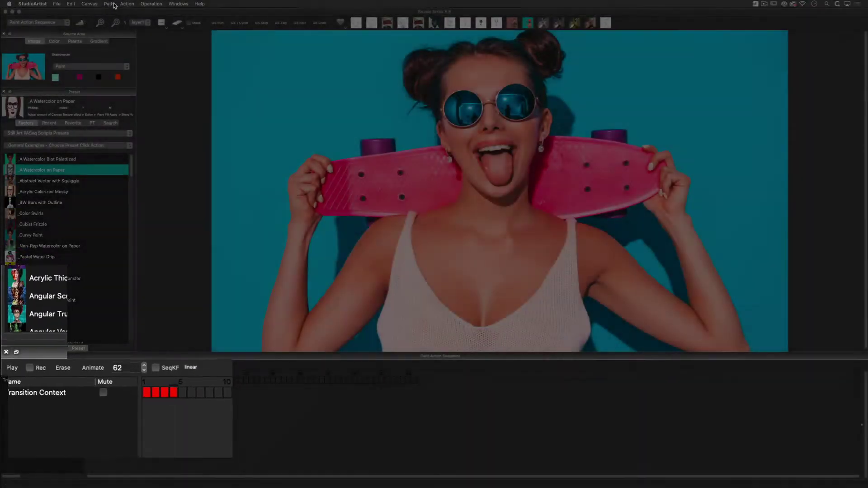
Step: Time-expand the keyframes twenty times further apart and play back the transition
click(127, 3)
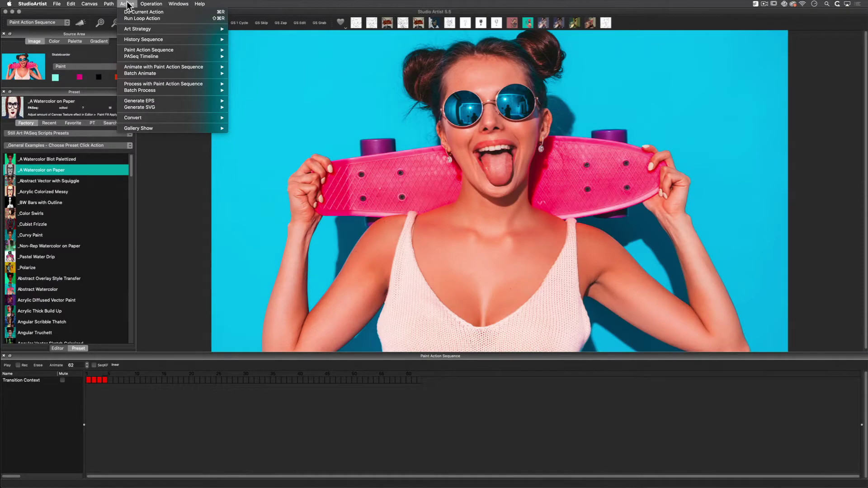
mouse_move(149, 57)
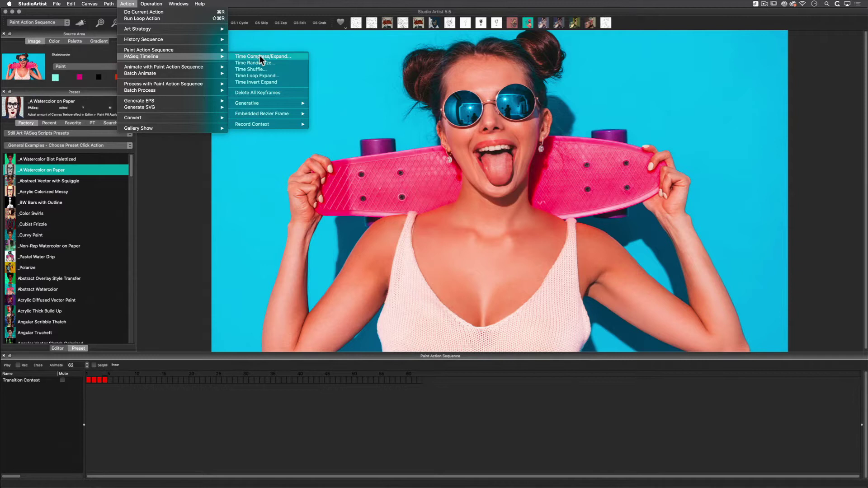
click(259, 61)
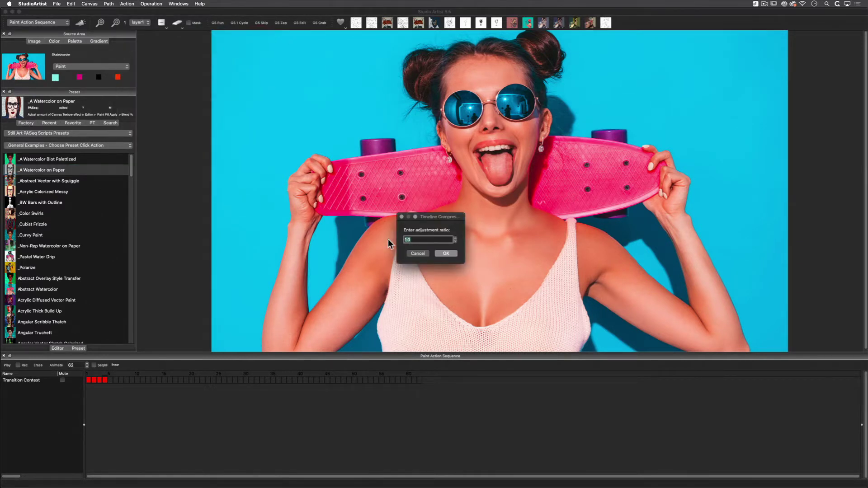
text(20)
click(446, 253)
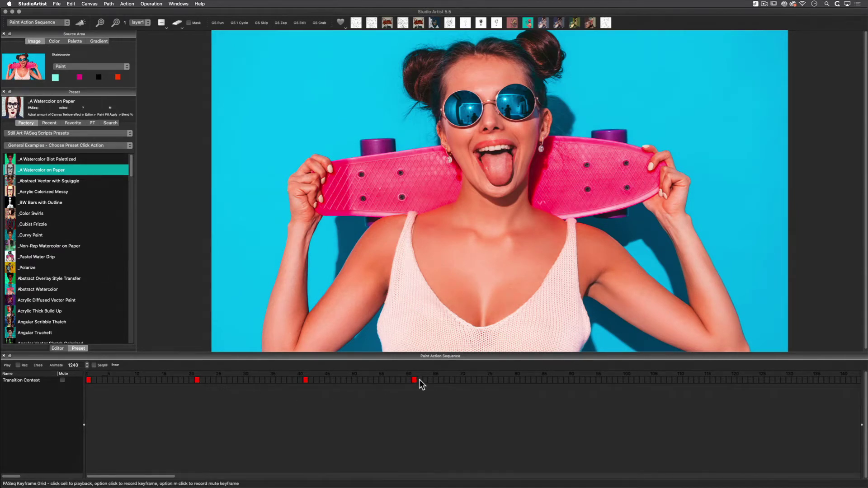
click(62, 367)
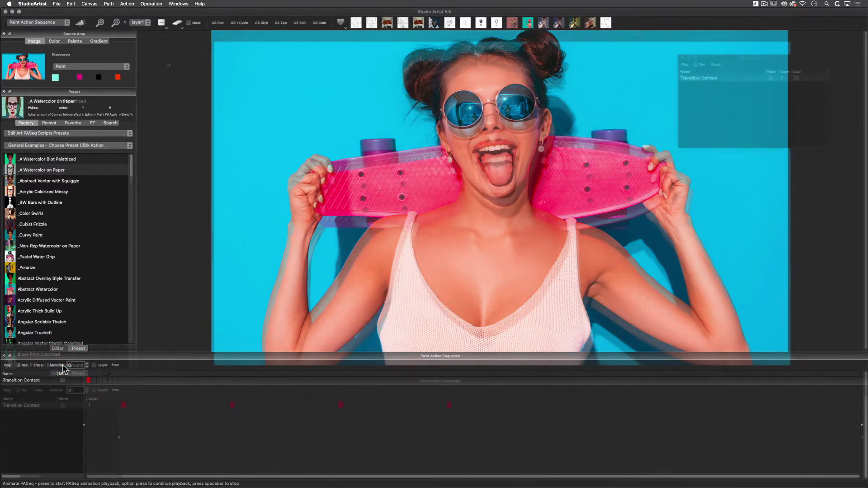
Step: Apply a second time expansion that doubles the timeline length
click(127, 4)
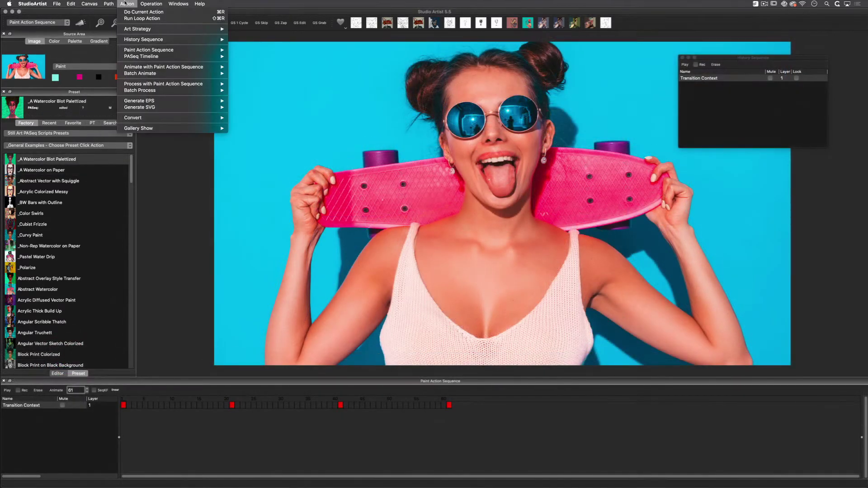
mouse_move(142, 56)
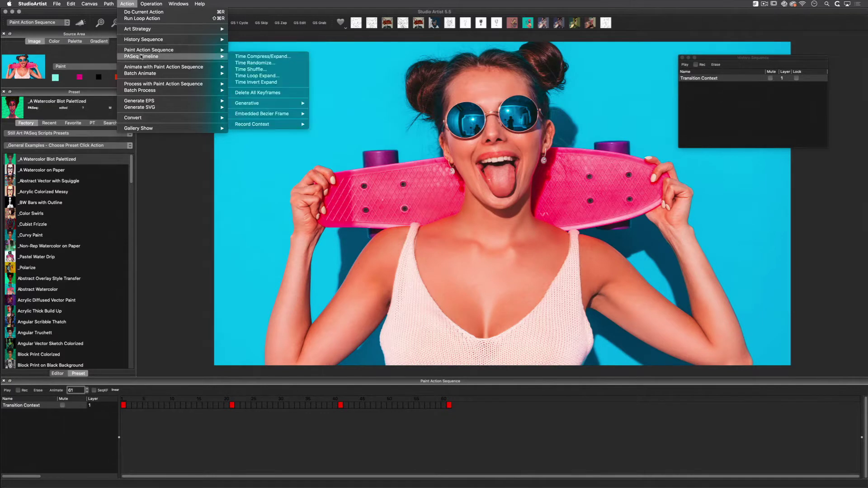
click(258, 57)
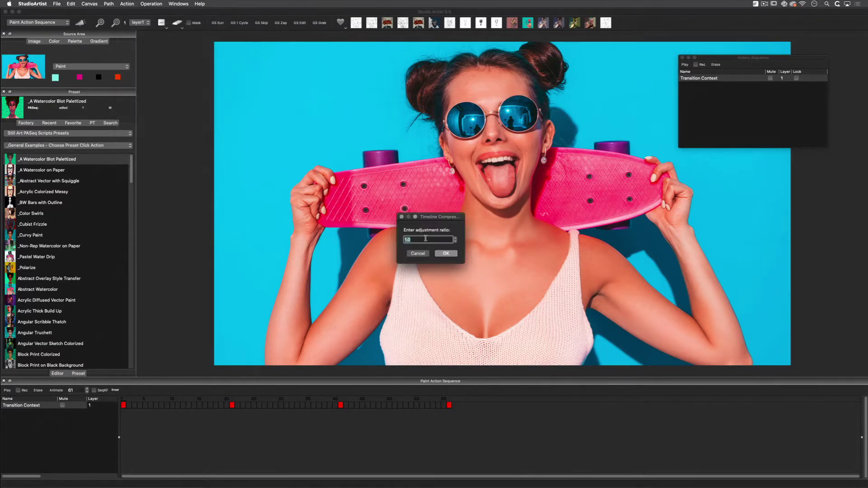
click(446, 252)
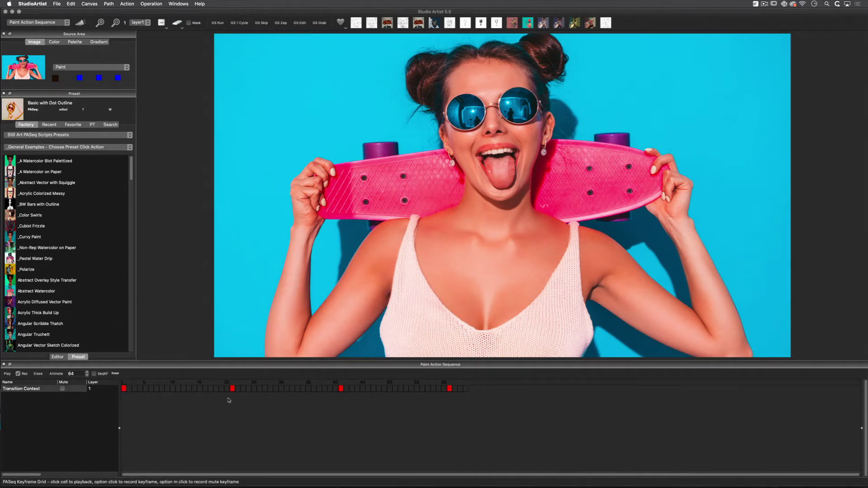
click(232, 389)
click(341, 389)
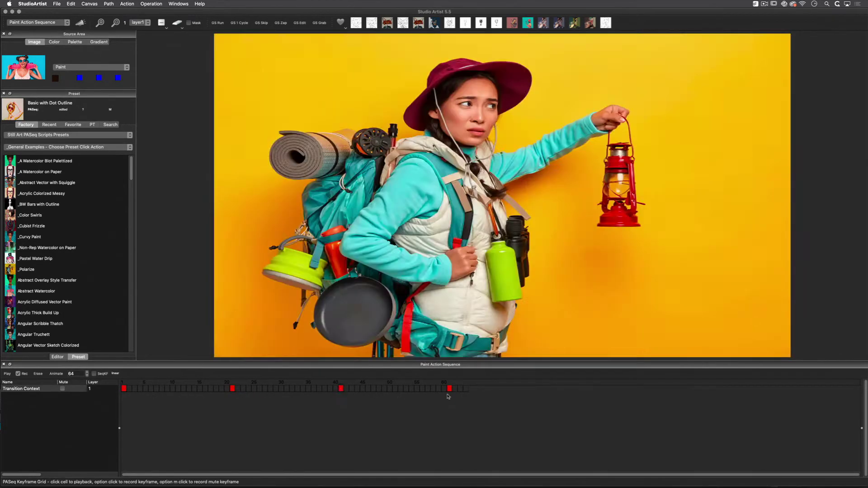
click(449, 389)
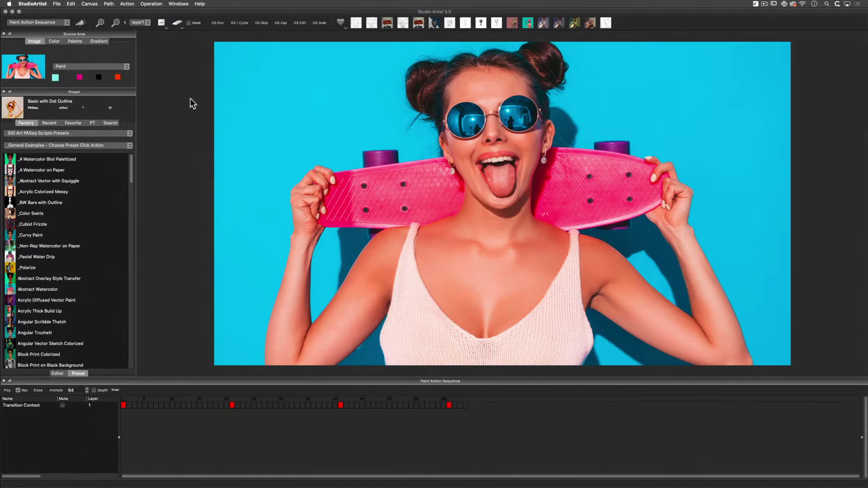
Step: Set Erase to Source Image and Trans Destination to Source, then replay from frame one
click(176, 20)
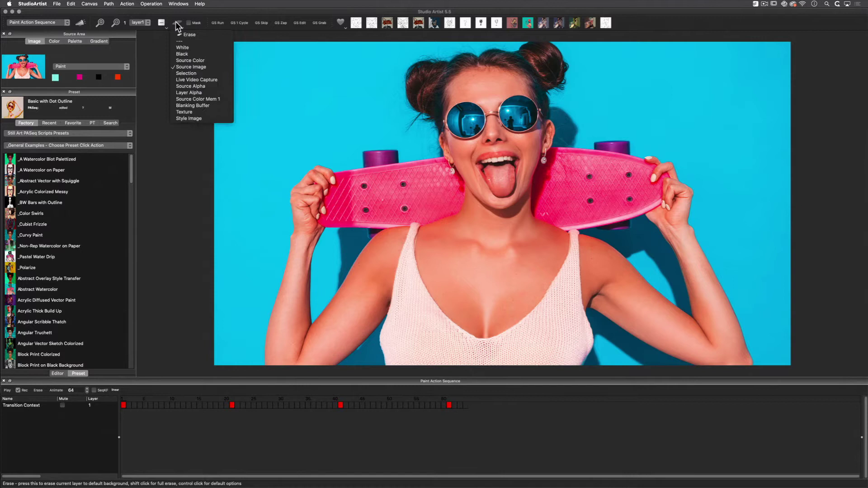
click(183, 68)
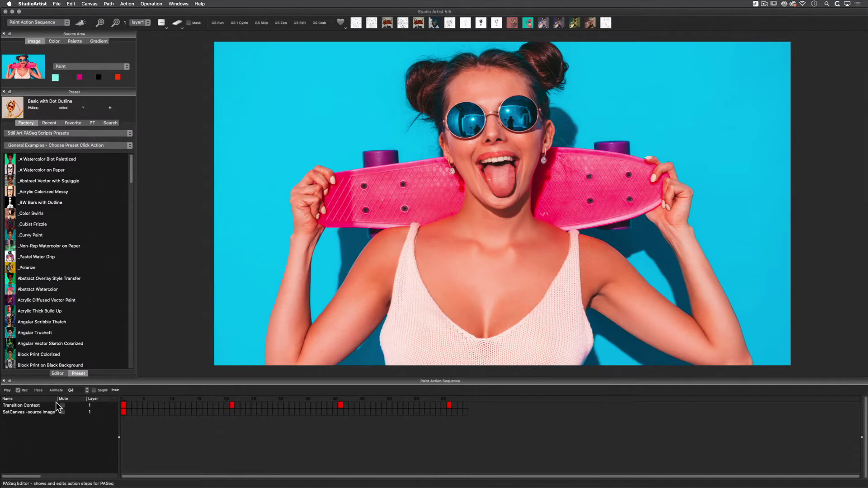
click(57, 373)
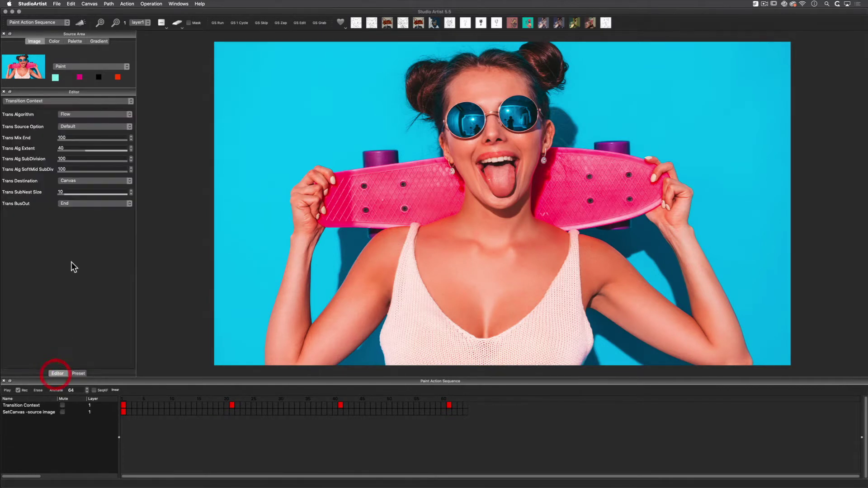
click(67, 101)
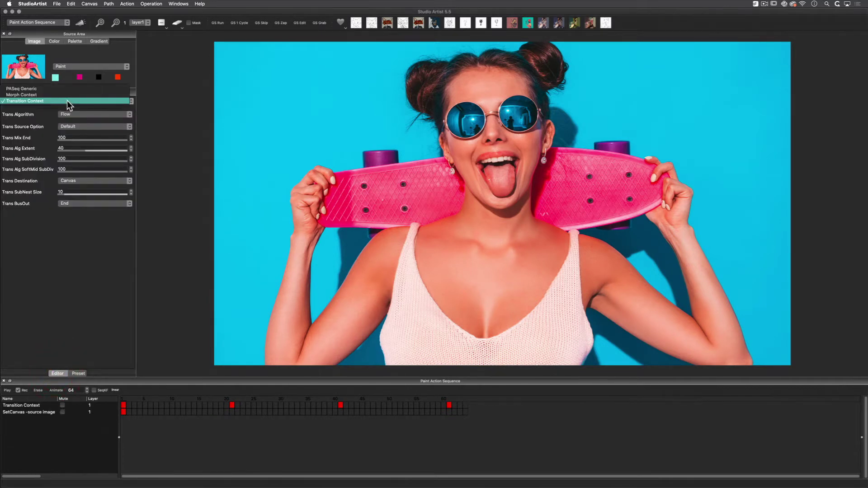
click(62, 180)
click(71, 190)
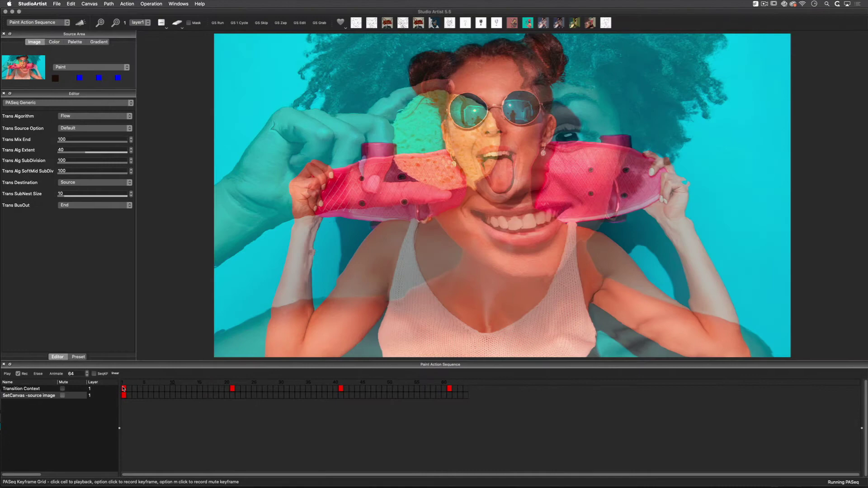
click(123, 393)
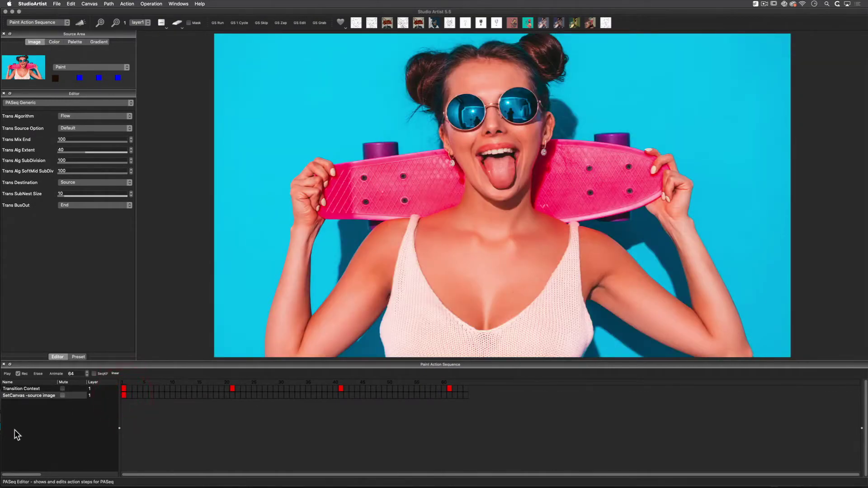
Step: Apply the Artistic and Painterly 'Brush Simplify Palettized' preset in Image Operation mode
click(78, 357)
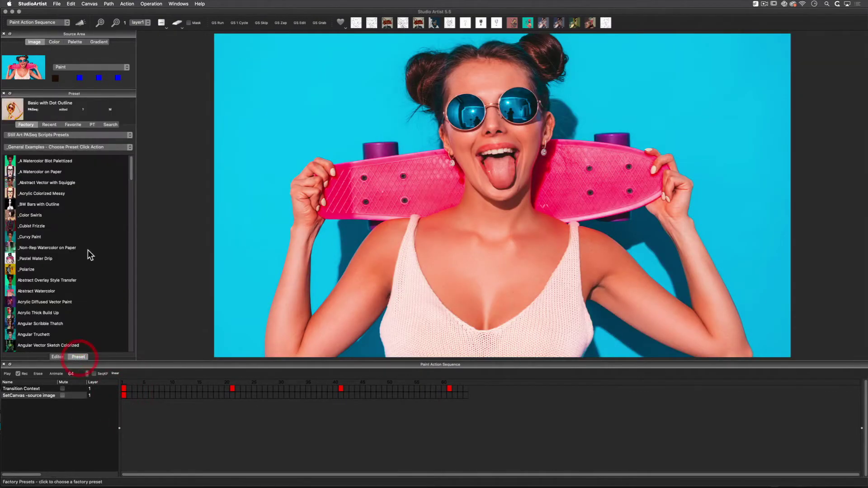
click(38, 21)
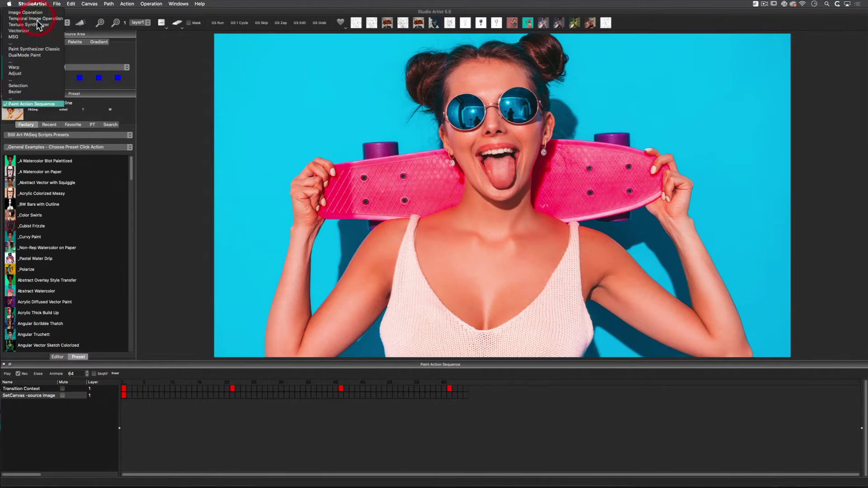
click(38, 13)
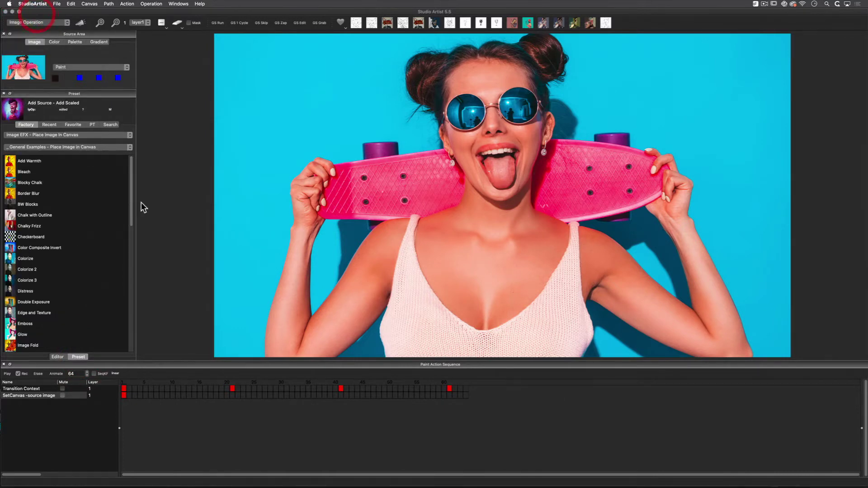
click(71, 148)
click(70, 152)
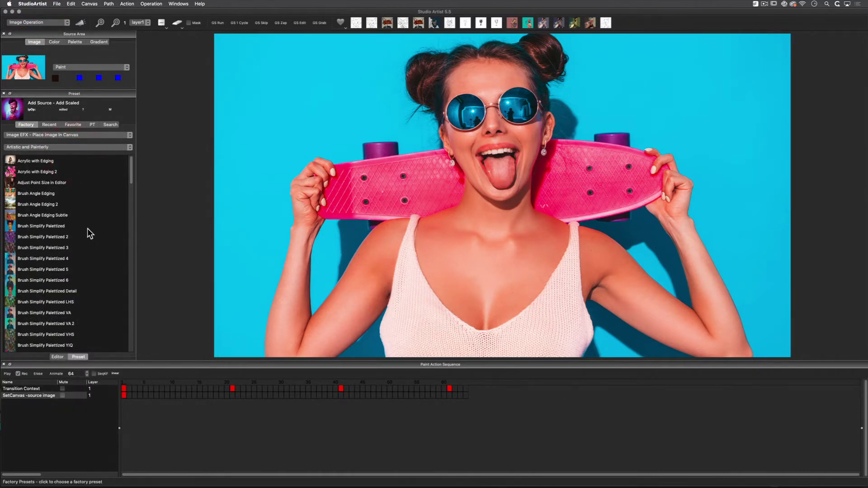
click(60, 228)
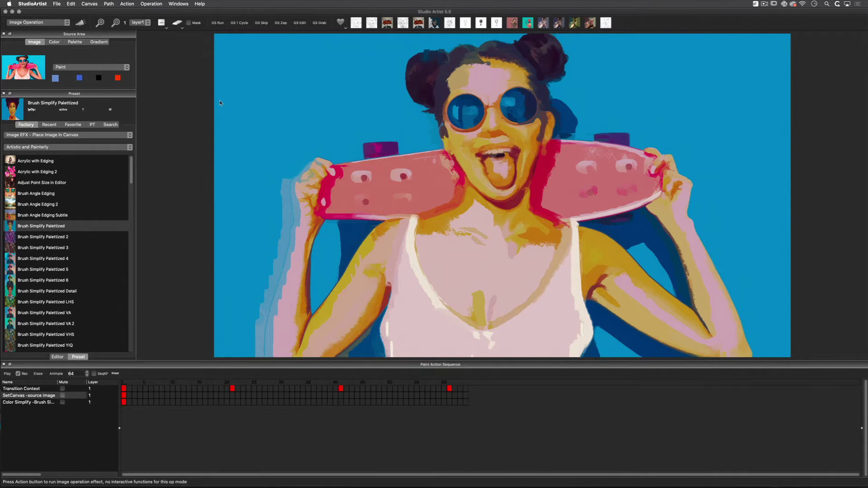
Step: Record a Path Layer Erase step that clears the bezier paths
click(110, 3)
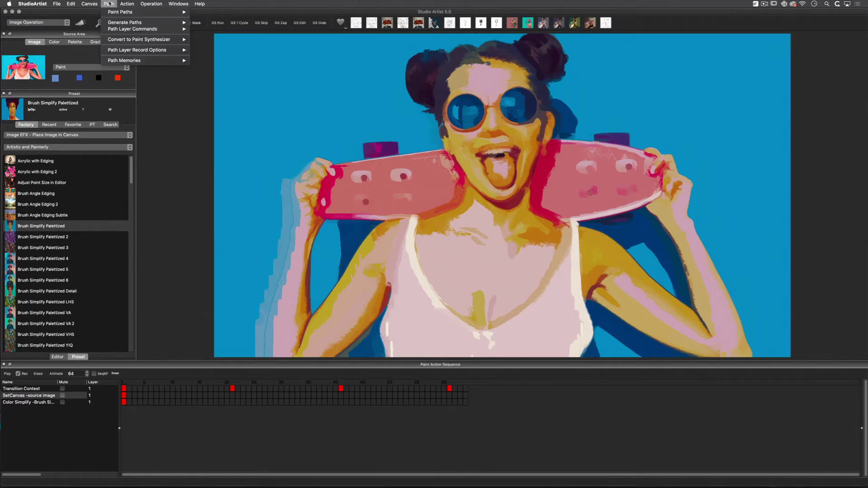
mouse_move(132, 29)
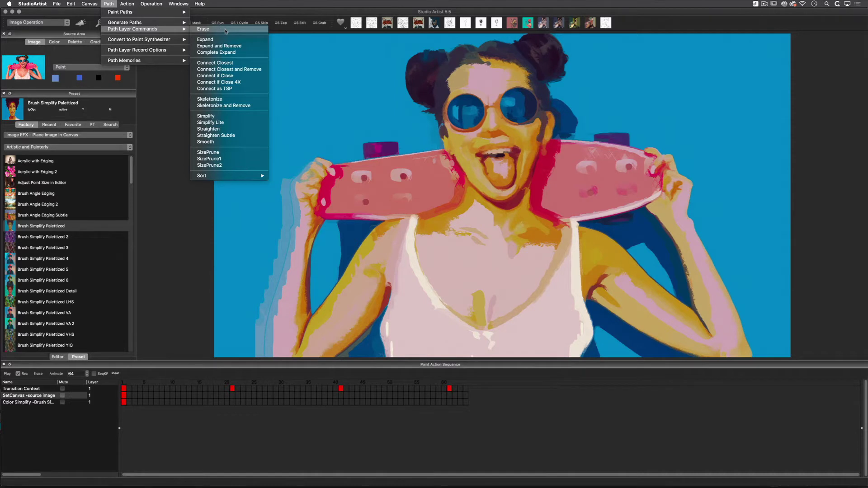
click(226, 30)
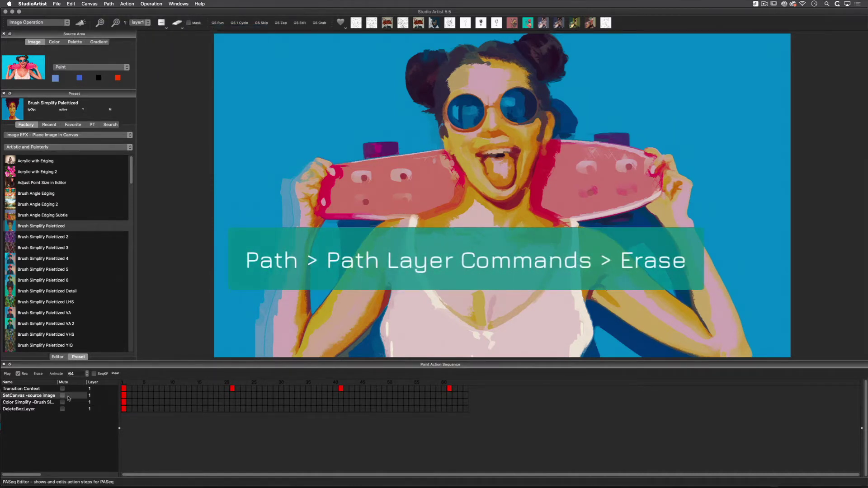
Step: Load the Line Sketch preset from the Sketch Styles category
click(54, 148)
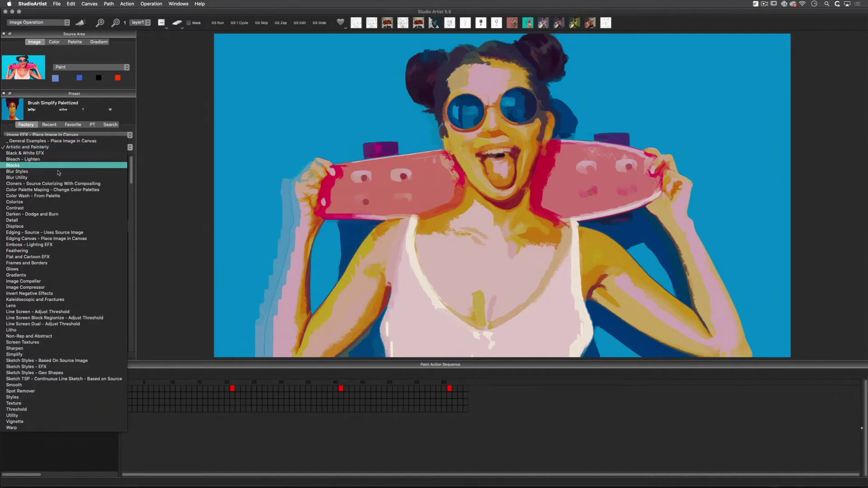
click(71, 361)
drag(131, 161, 131, 250)
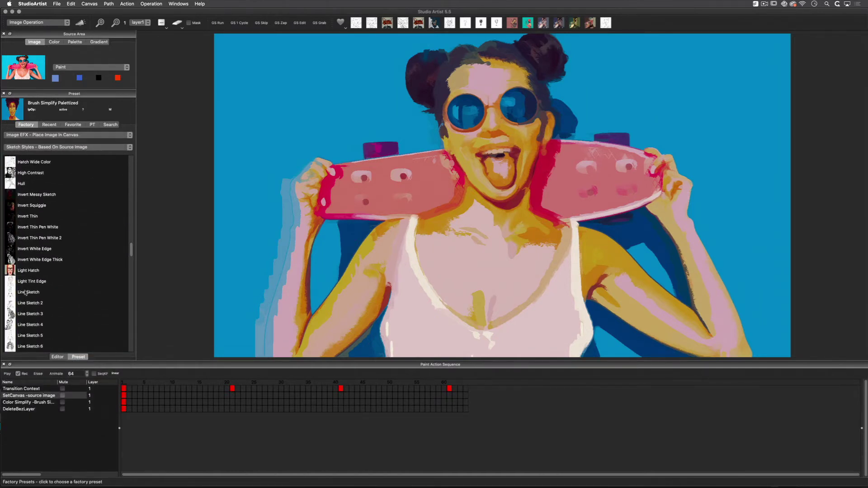
click(19, 292)
Step: Generate bezier paths from the IP Op and switch to Bezier mode
click(108, 4)
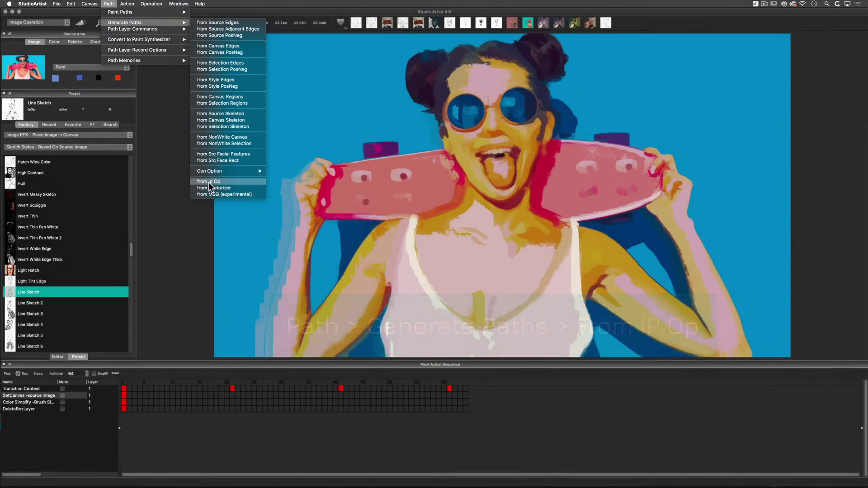
click(208, 182)
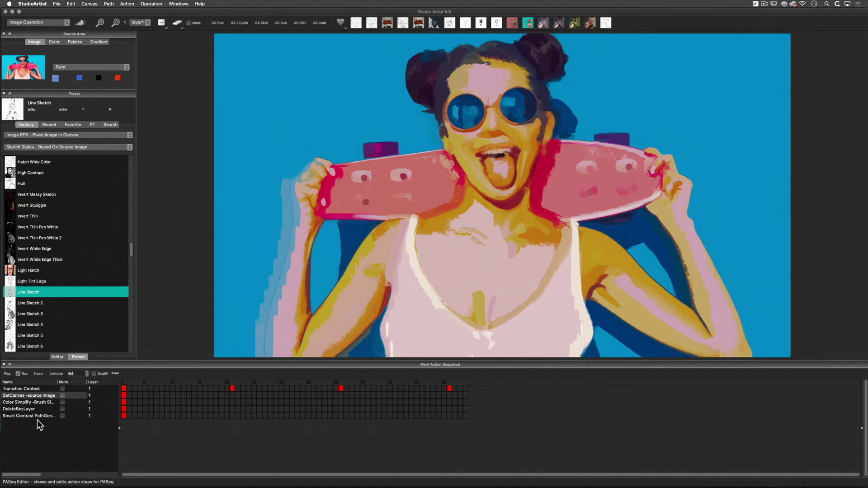
click(39, 24)
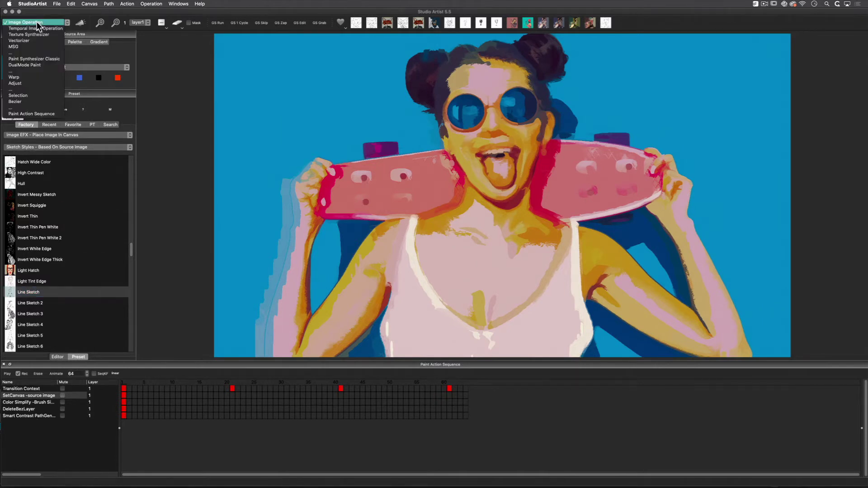
click(24, 102)
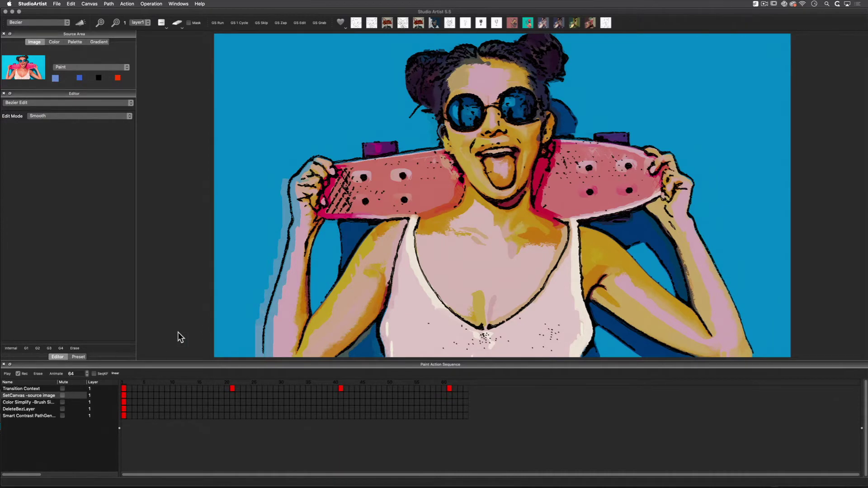
Step: Erase the canvas to white and move the SetCanvas -white step to the sequence start
click(176, 22)
click(189, 48)
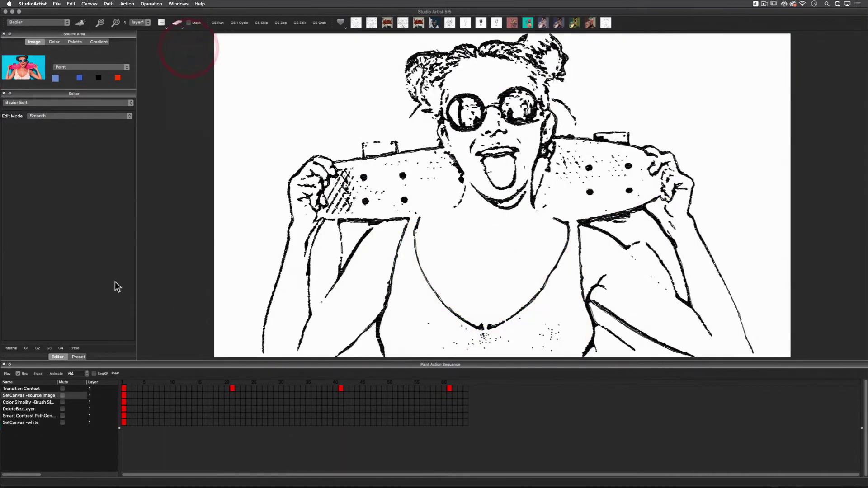
drag(27, 423, 28, 389)
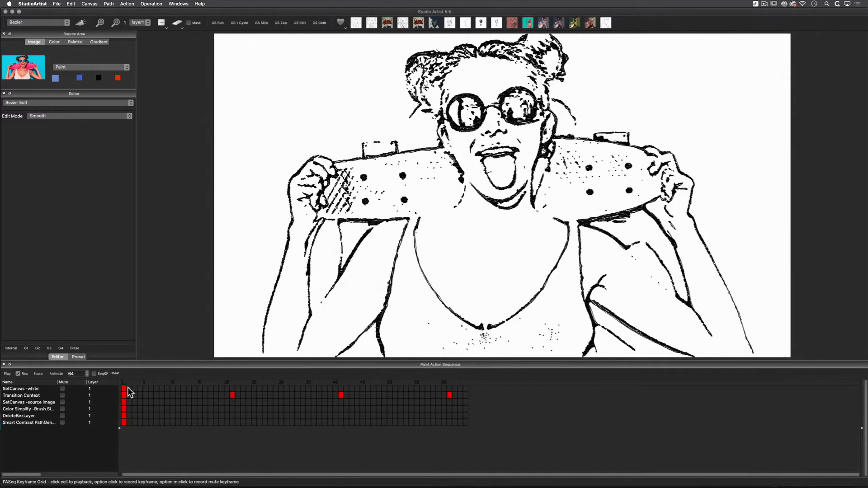
Step: Play from the SetCanvas -white step, then select the path generation step
click(127, 387)
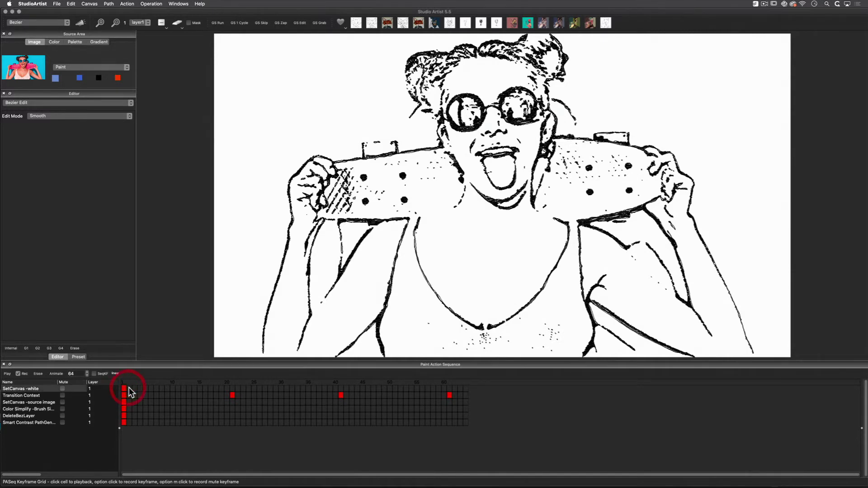
click(130, 388)
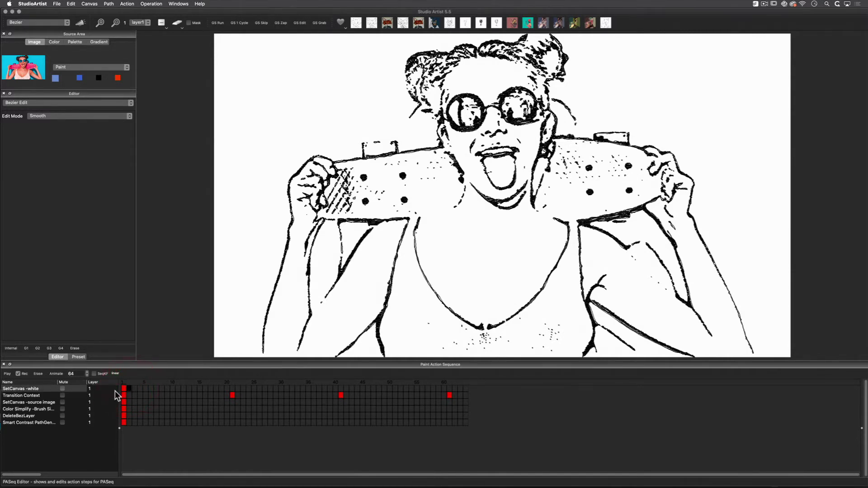
click(125, 422)
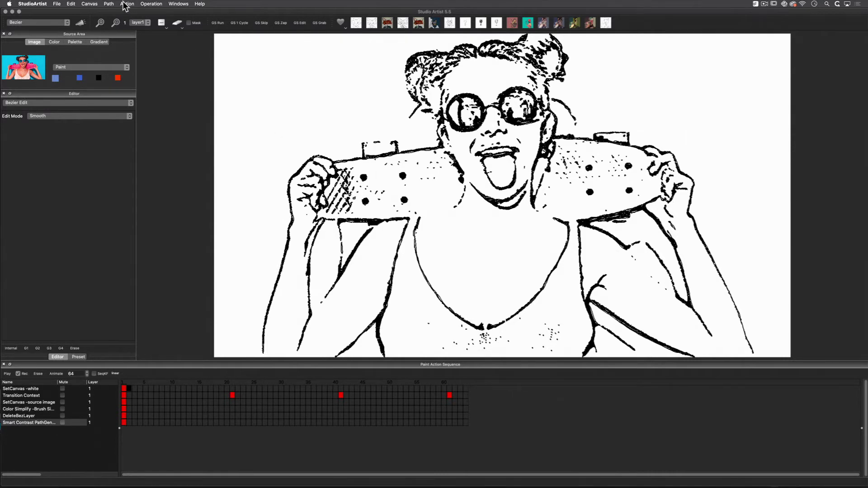
Step: Add Connect if Close and SizePrune2 path layer steps
click(108, 4)
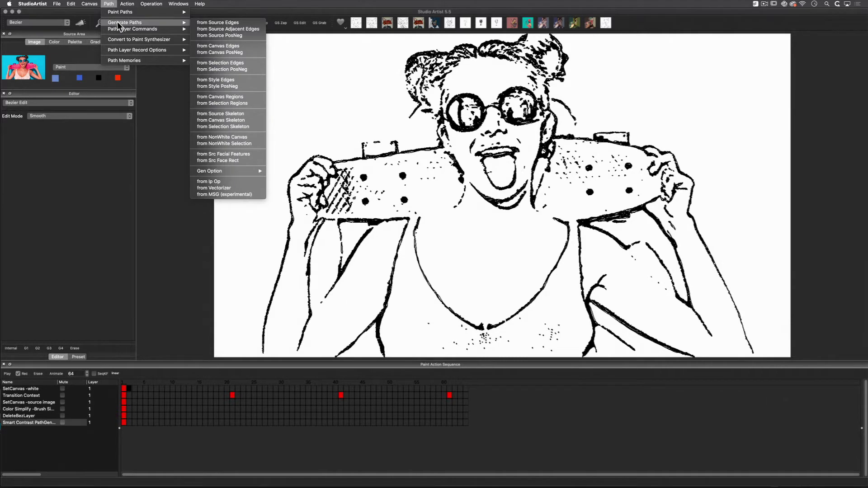
mouse_move(133, 29)
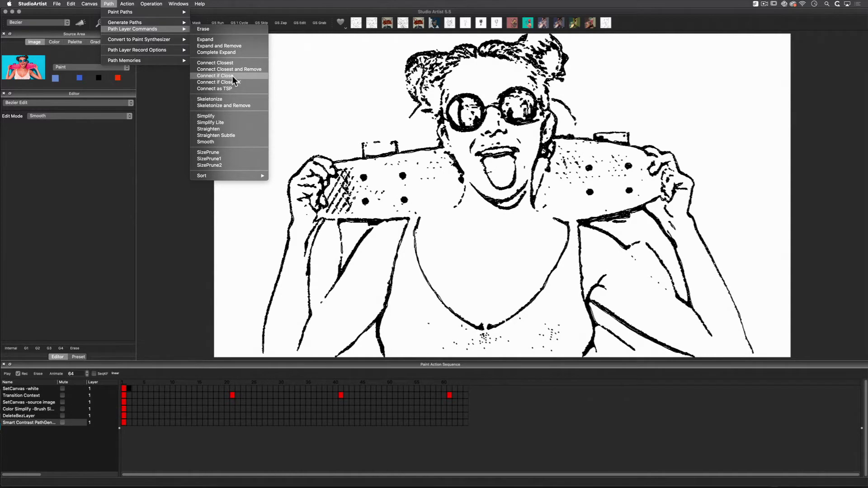
click(233, 77)
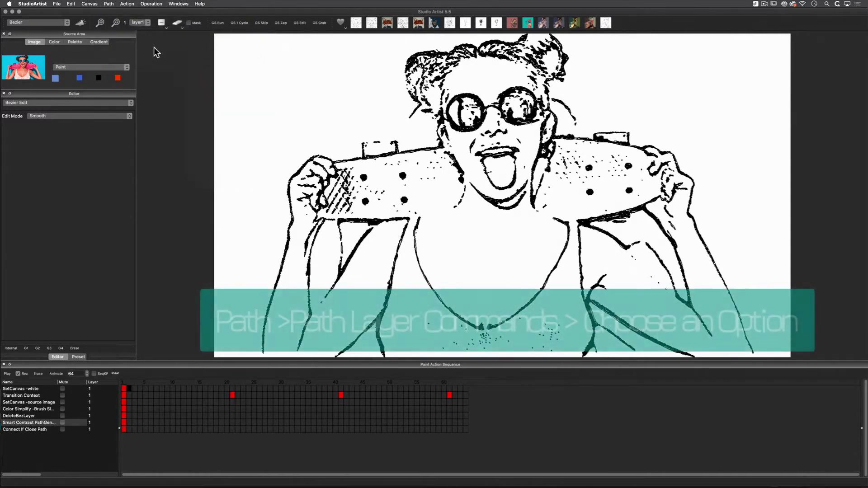
click(109, 5)
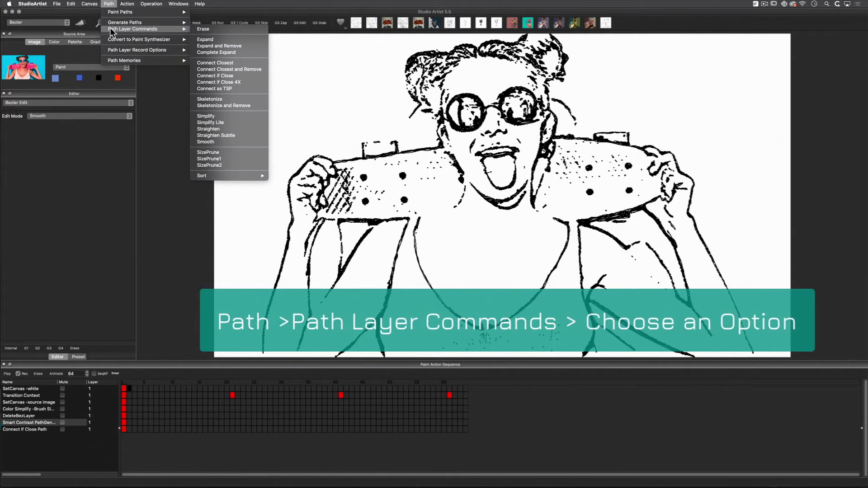
click(210, 165)
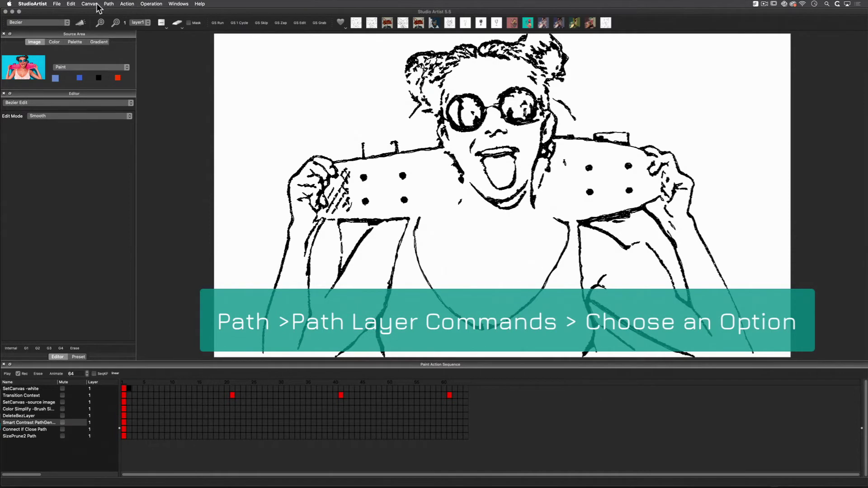
Step: Try Simplify on the bezier path layer, then undo it
click(110, 5)
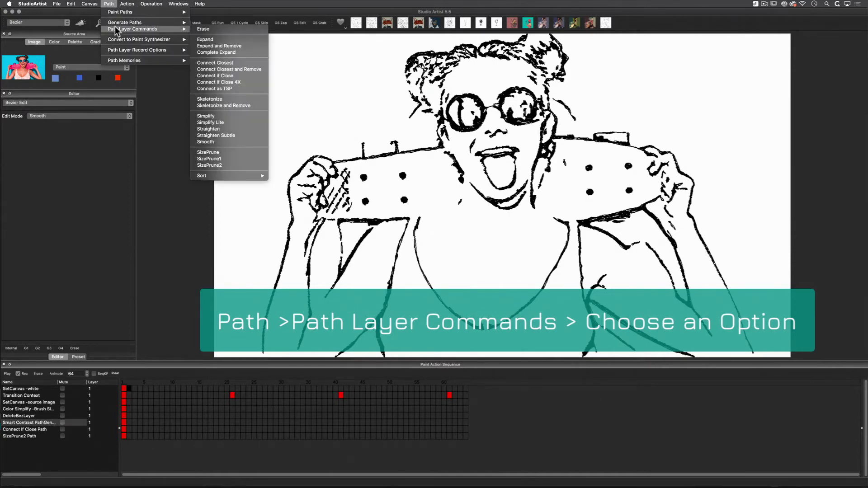
mouse_move(133, 28)
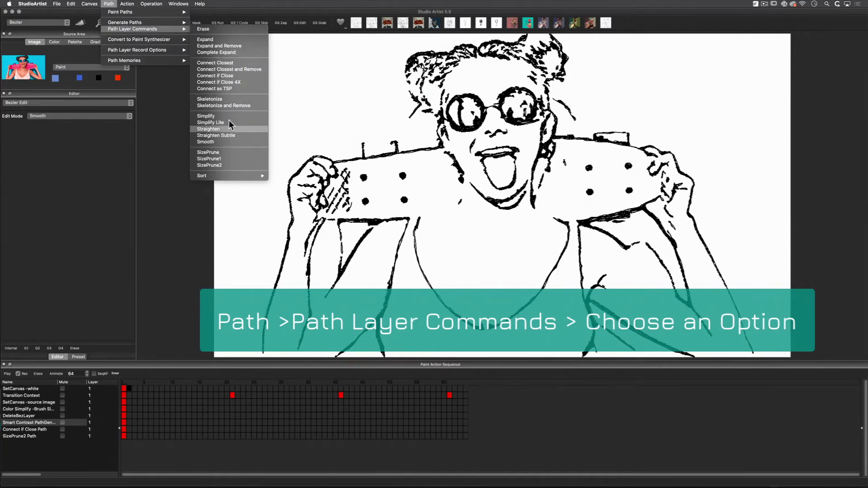
click(232, 105)
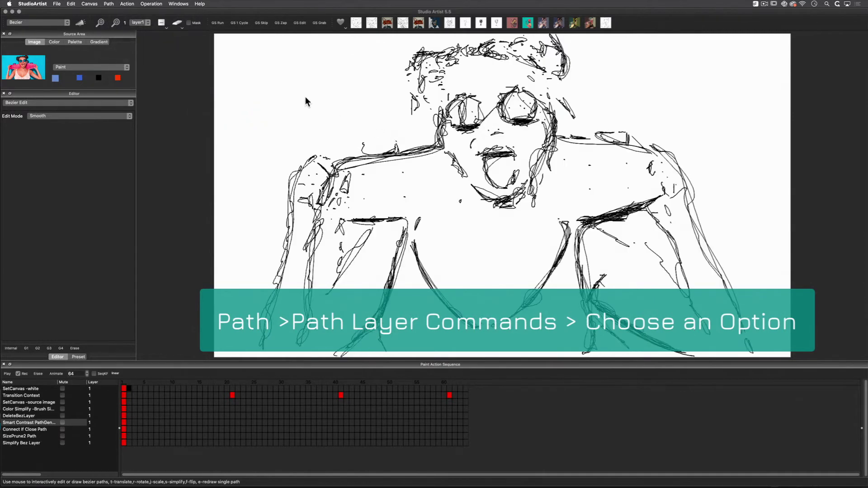
key(super+z)
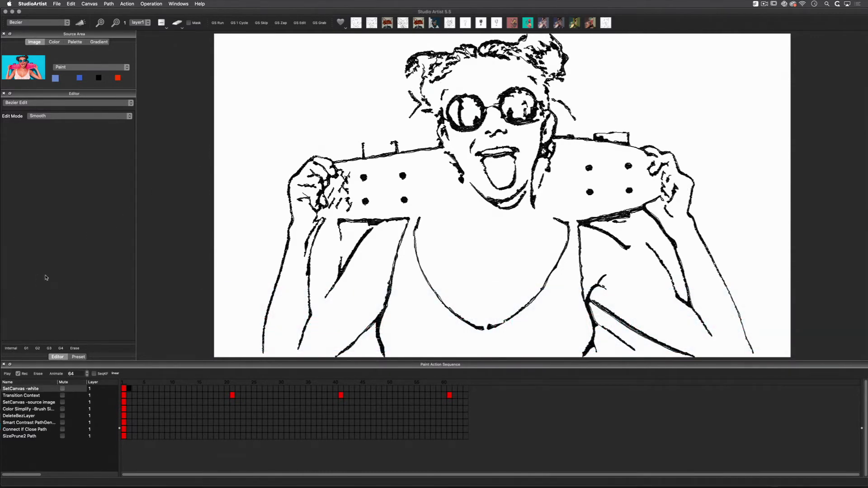
click(109, 3)
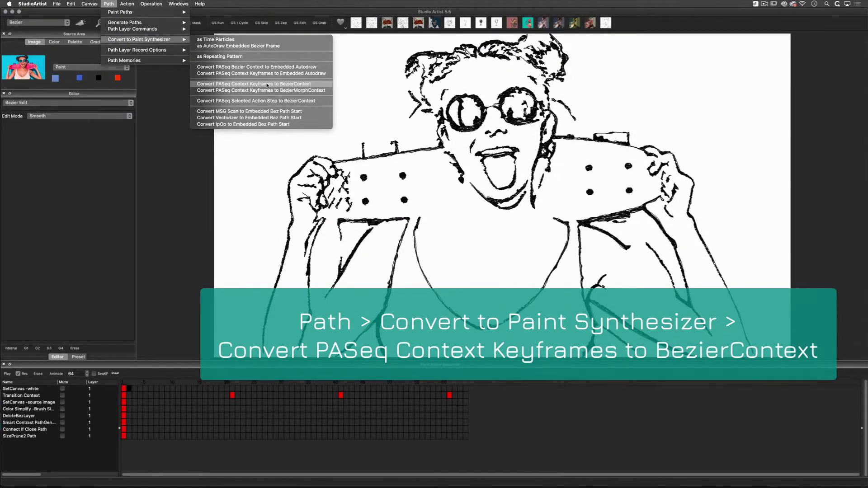
Step: Convert PASeq keyframes to a Bezier Context step and preview each photo's line art
click(268, 85)
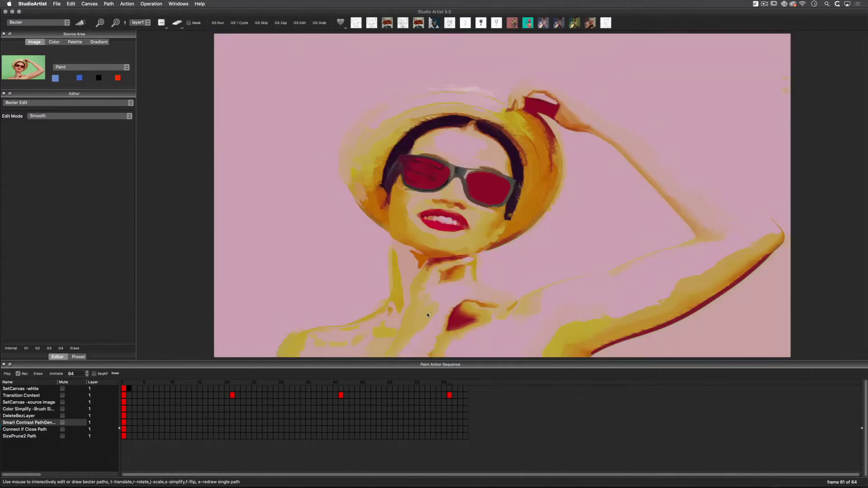
click(183, 444)
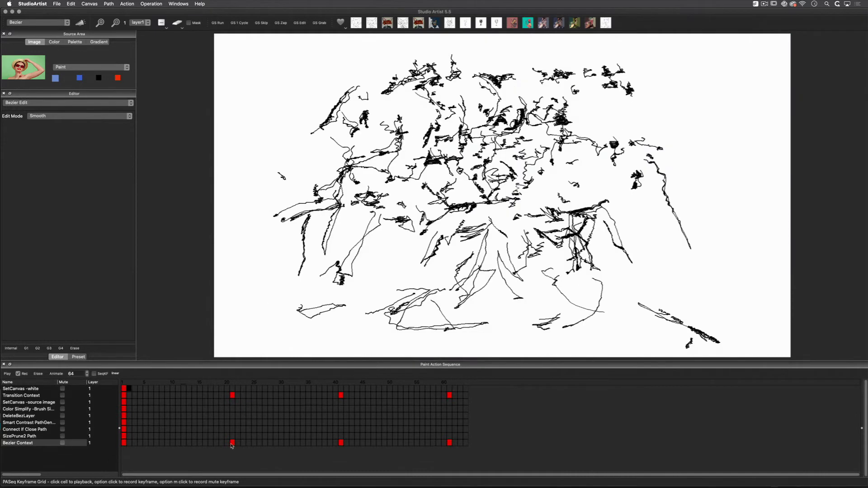
click(291, 444)
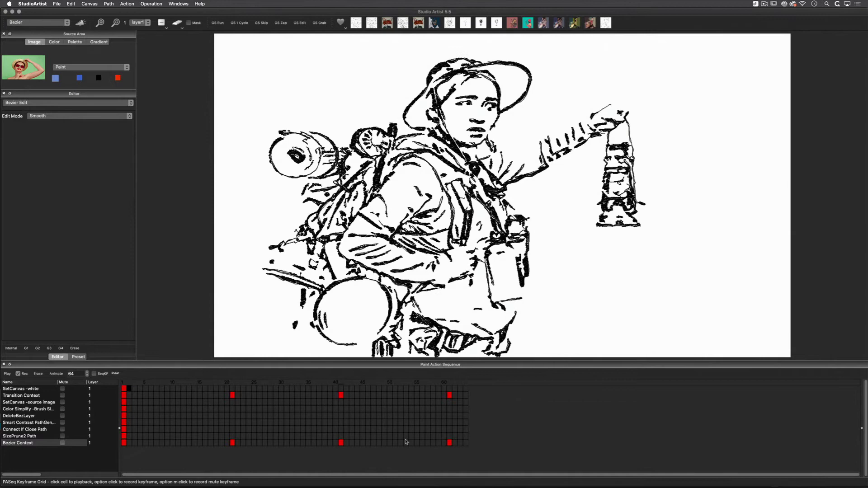
click(407, 444)
click(448, 443)
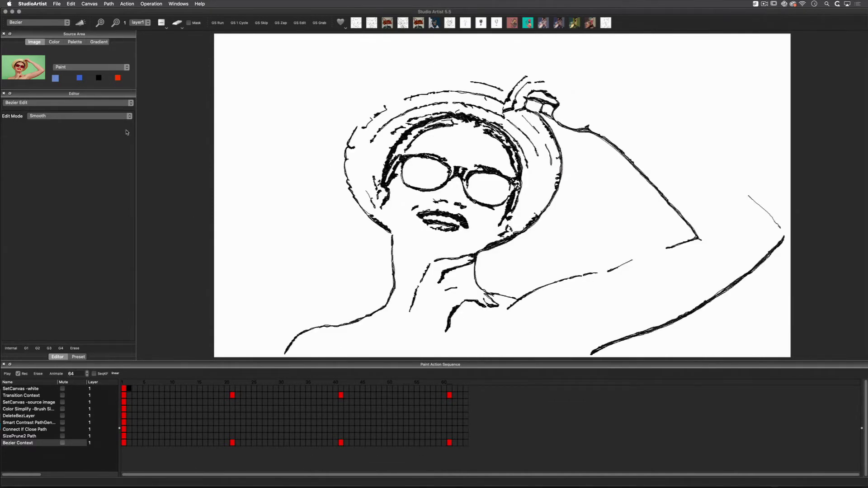
click(123, 443)
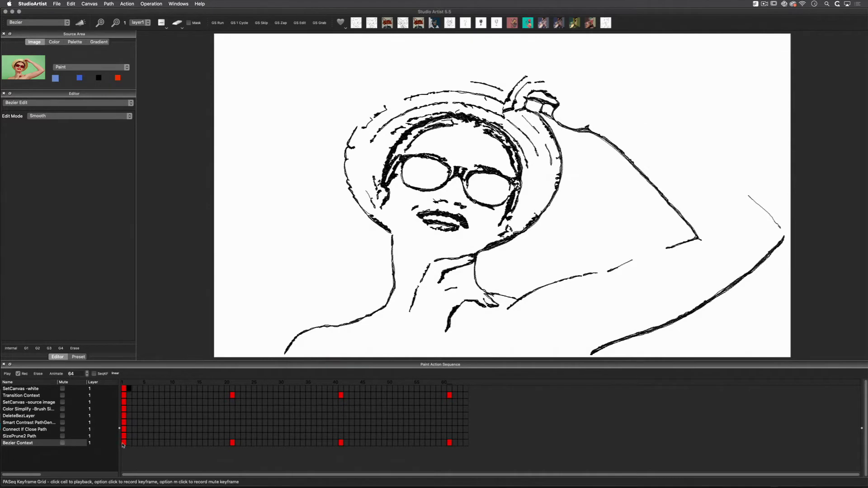
Step: Reorder the embedded Bezier frame paths with Reorder Minimal Distance - slowAlg
click(130, 3)
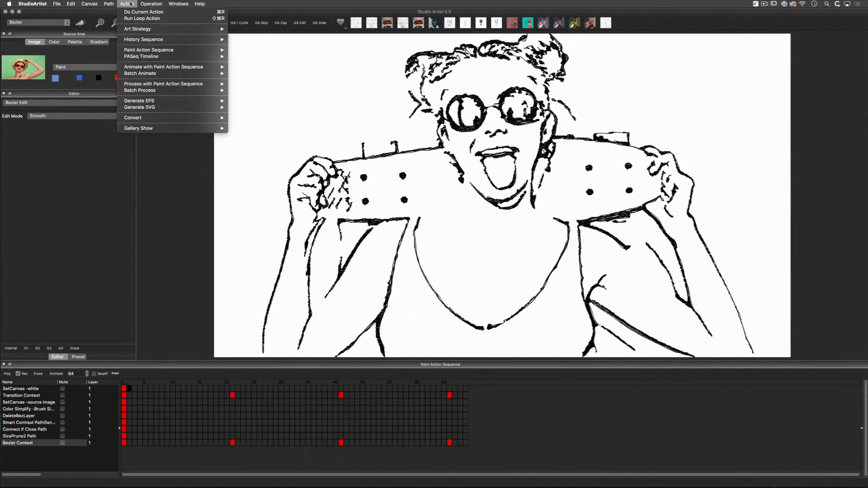
mouse_move(55, 89)
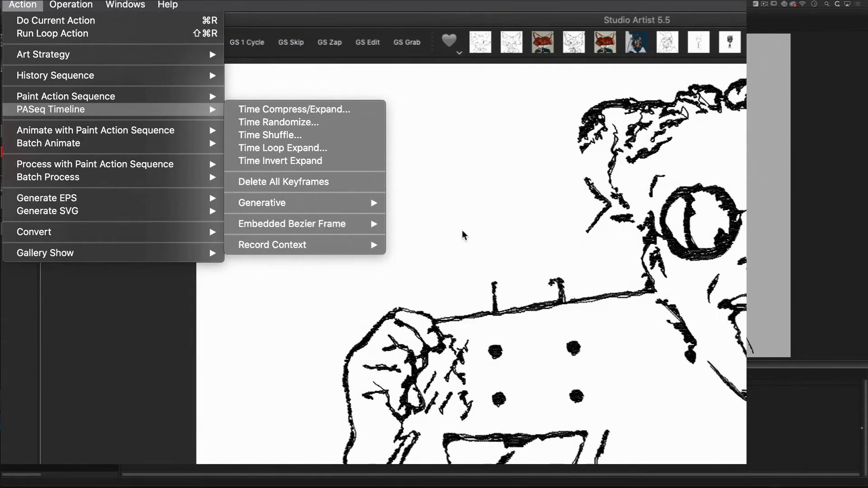
mouse_move(251, 181)
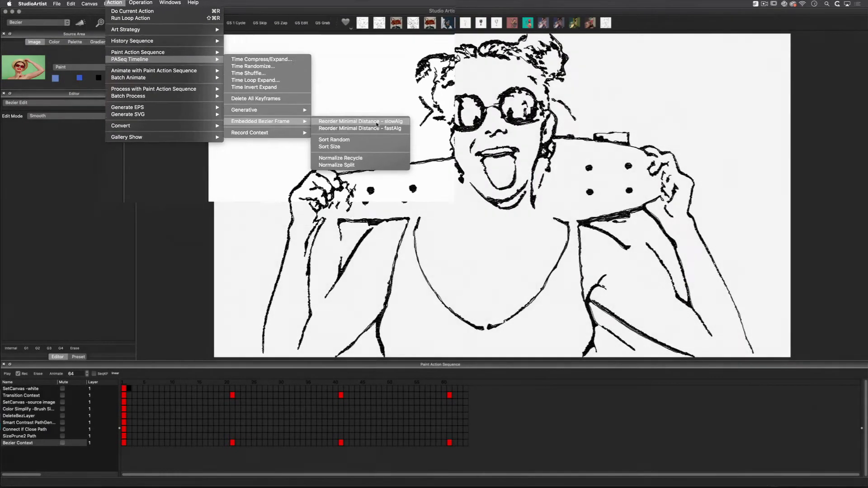
click(426, 186)
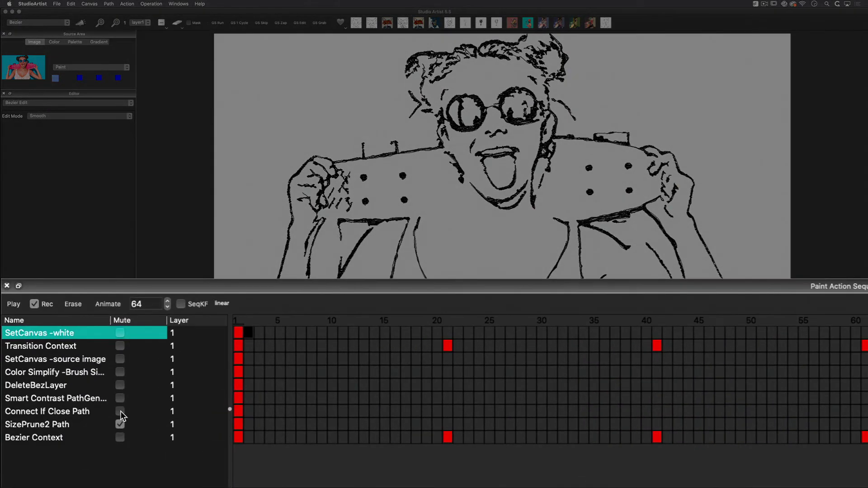
Step: Mute the DeleteBezLayer step in the Paint Action Sequence list
click(120, 385)
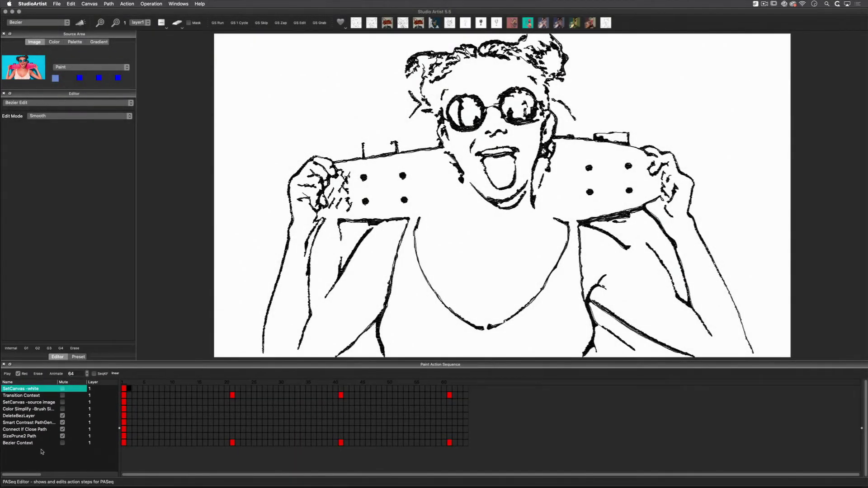
Step: In Paint Synthesizer, load the Outline - Simple Color Palette preset, auto-paint, then undo the painting
click(49, 24)
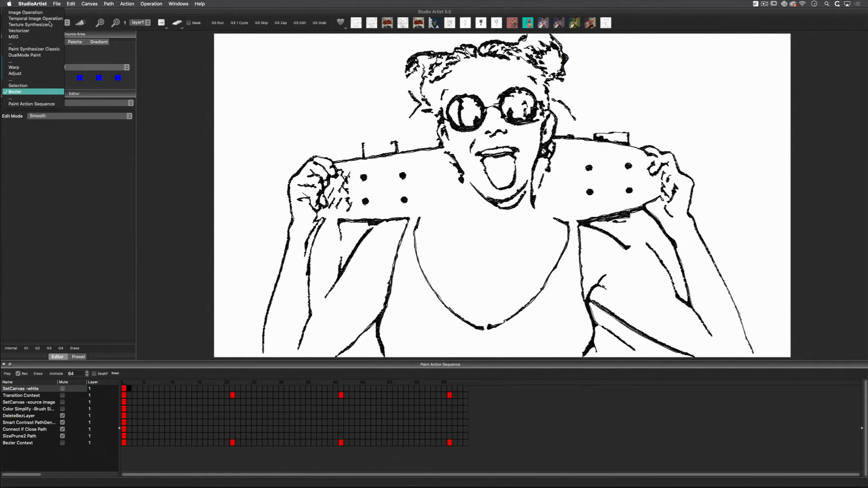
click(34, 49)
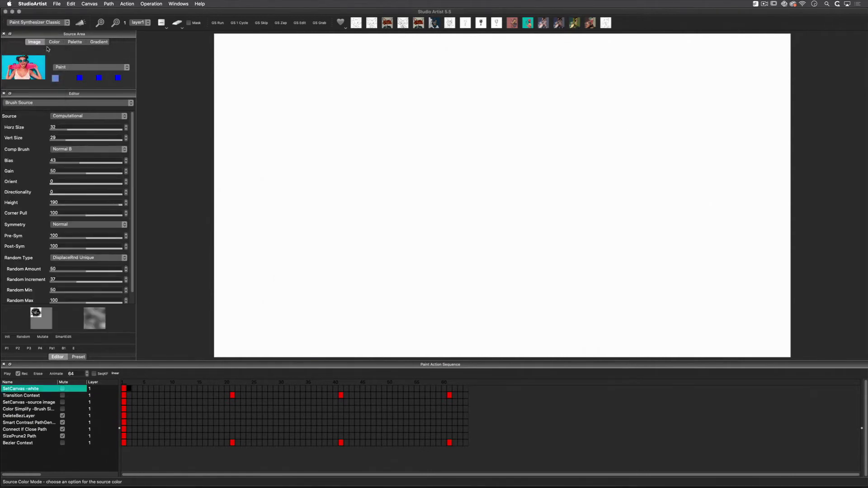
click(78, 357)
click(62, 151)
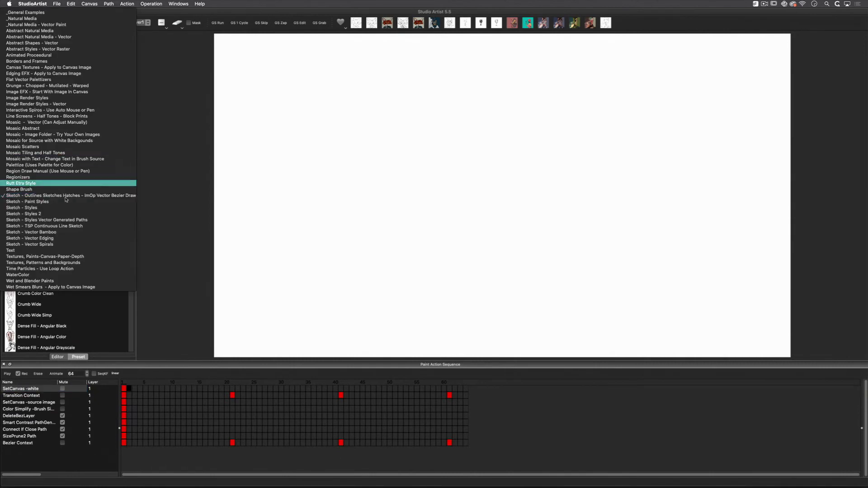
click(61, 197)
mouse_move(131, 165)
mouse_down()
mouse_move(132, 269)
mouse_move(131, 260)
mouse_up()
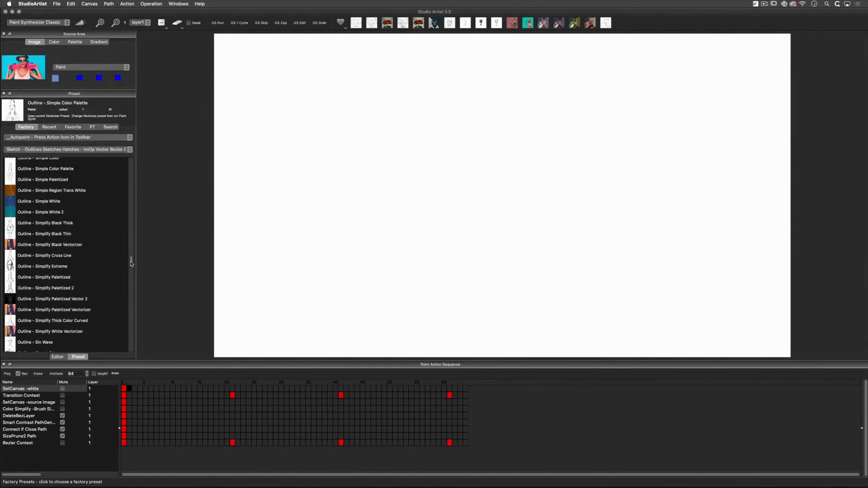
click(79, 24)
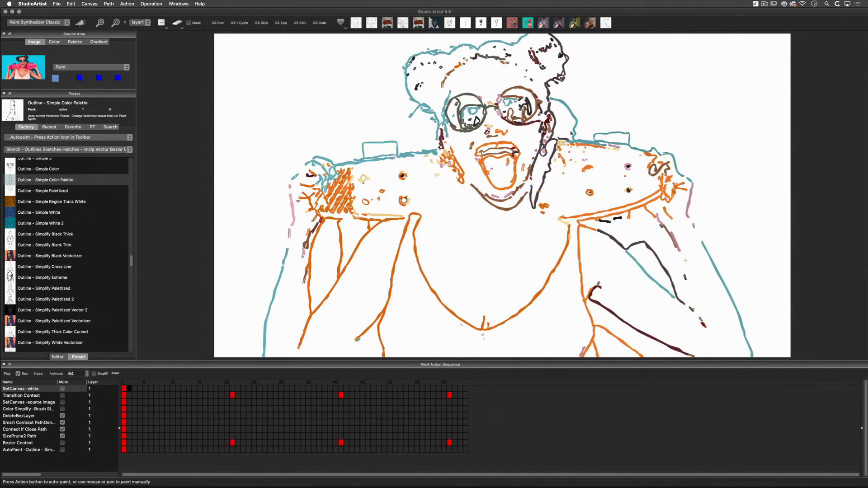
key(ctrl+z)
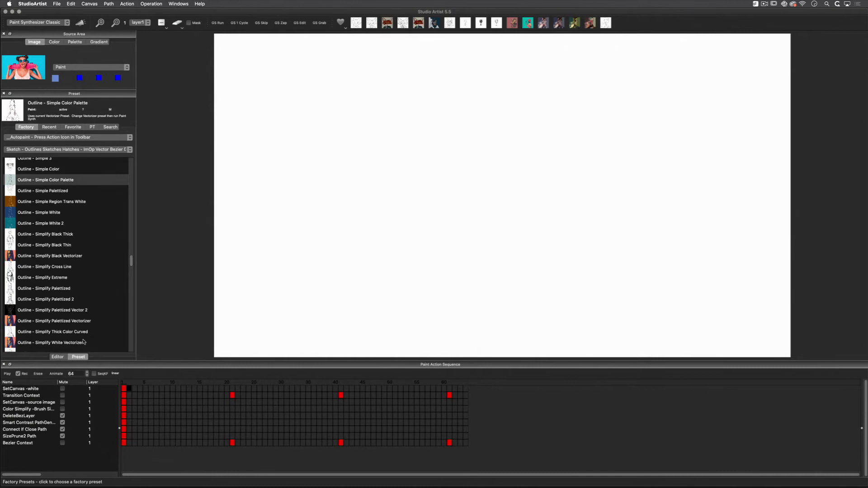
Step: Paint all bezier paths with Paint Paths > Full Layer and set Pen Mode to Interactive Pen
click(59, 357)
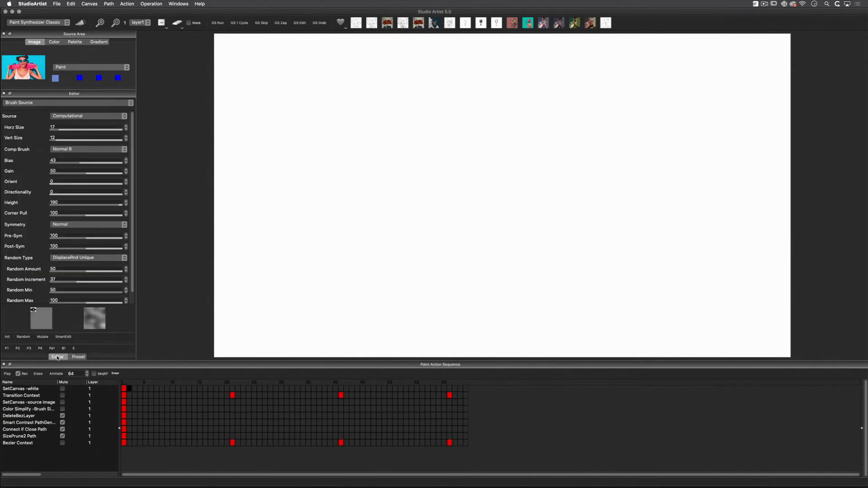
click(46, 105)
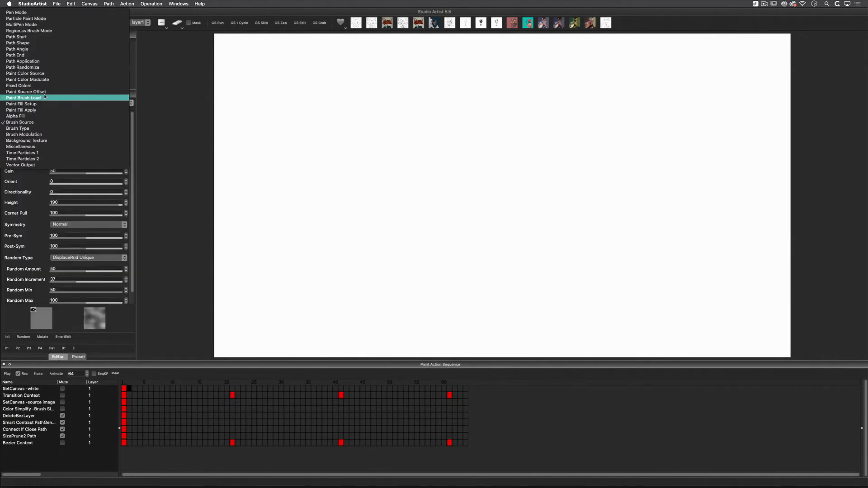
click(37, 12)
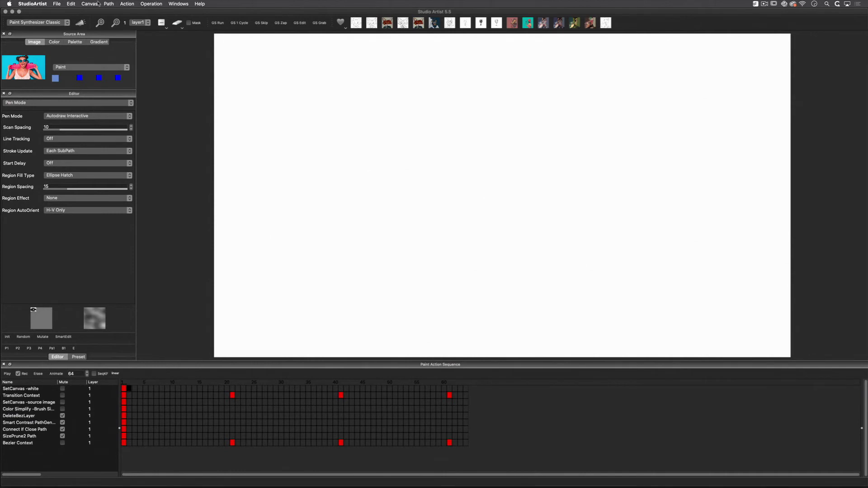
click(108, 3)
mouse_move(48, 20)
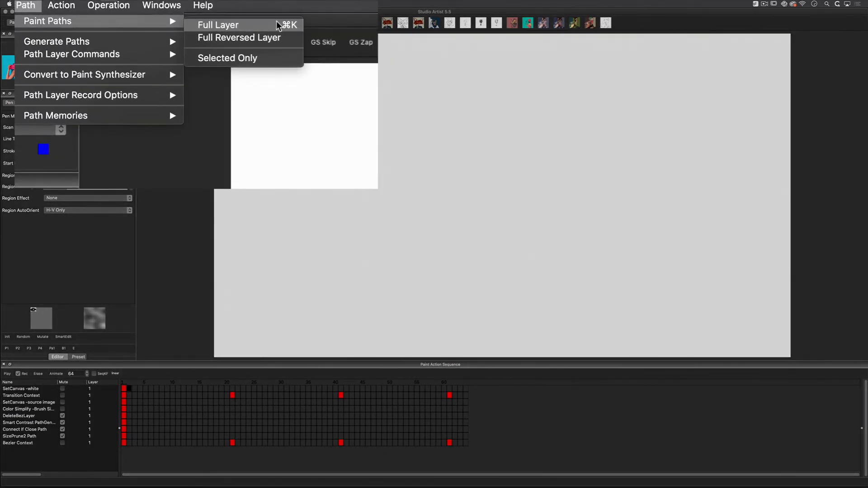
click(276, 26)
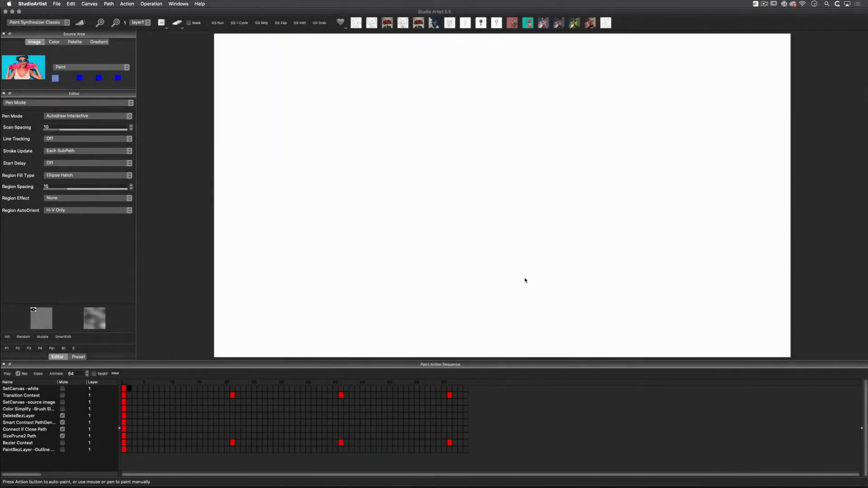
click(61, 116)
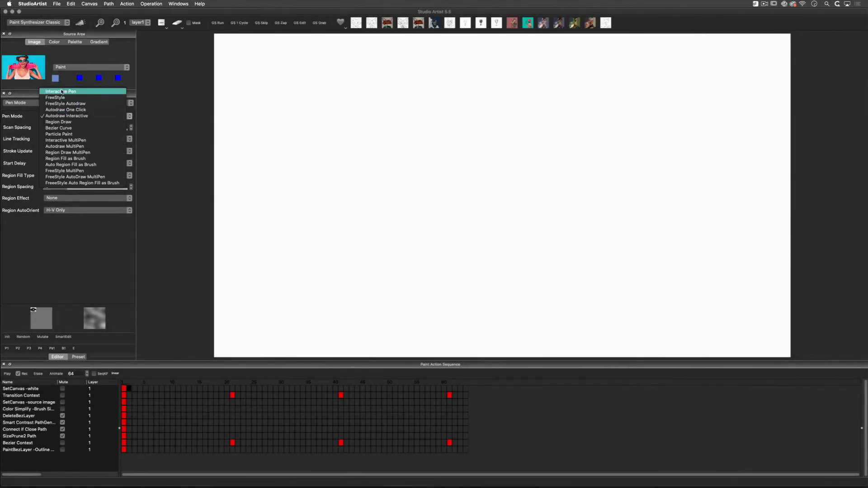
click(62, 91)
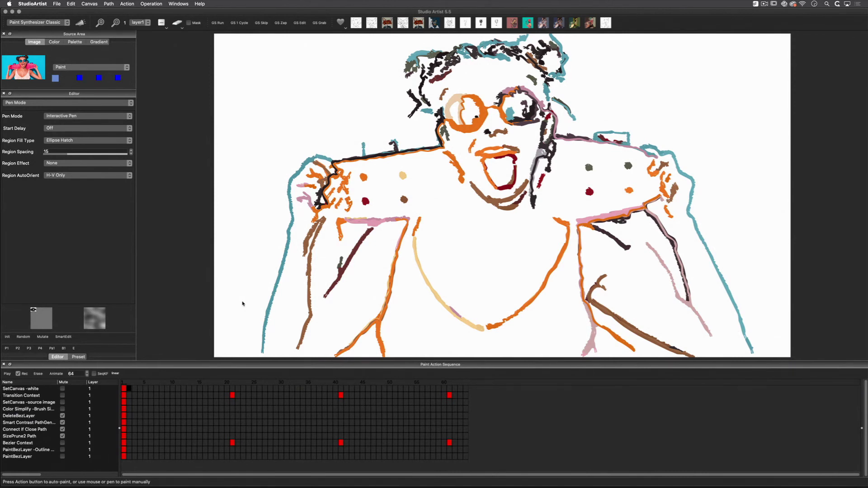
Step: Set Vector Stroke Type to Bezier Path and Vector Line Type to Dot, then repaint (Cmd+K)
click(21, 103)
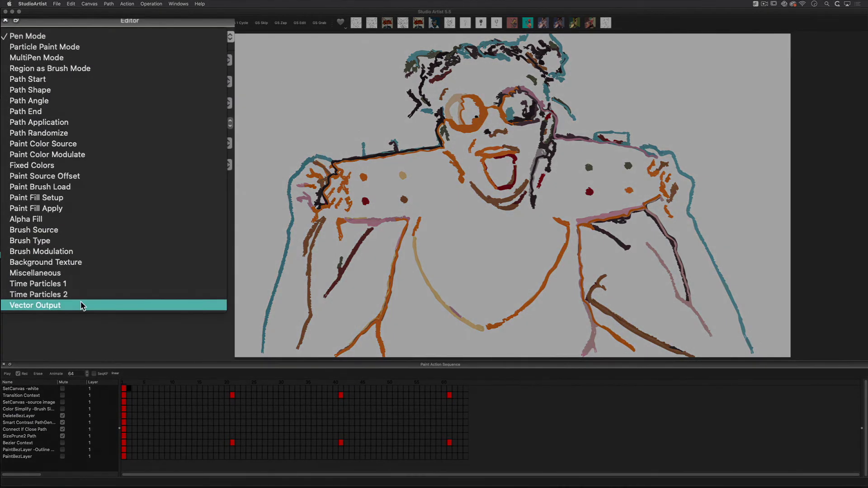
click(81, 305)
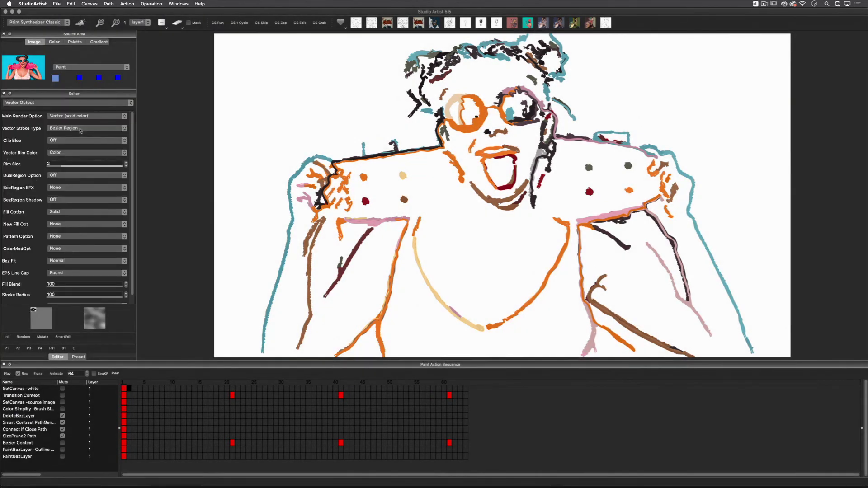
click(80, 130)
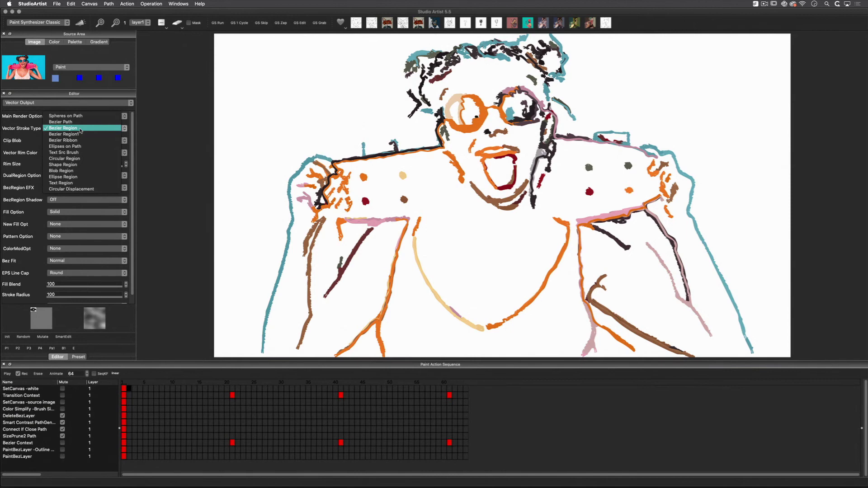
click(68, 123)
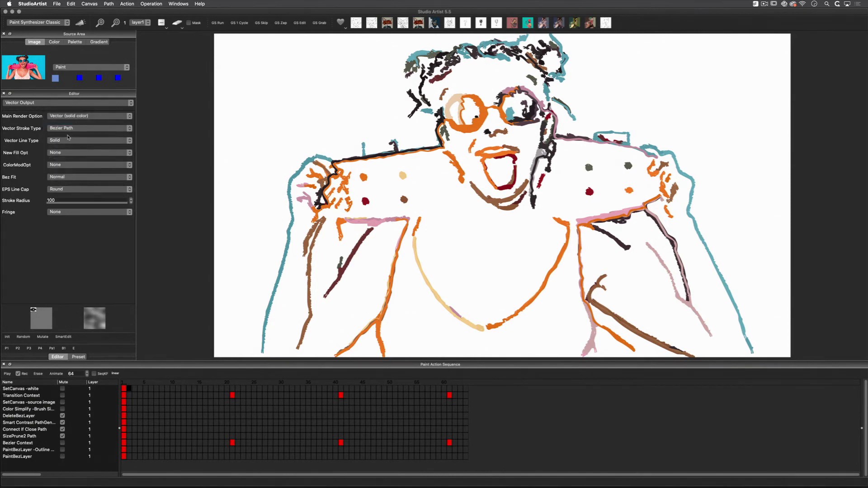
click(68, 138)
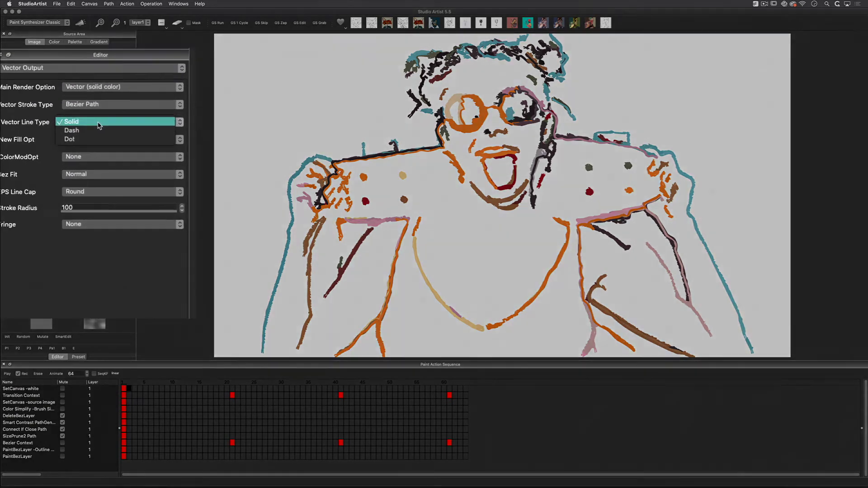
click(83, 152)
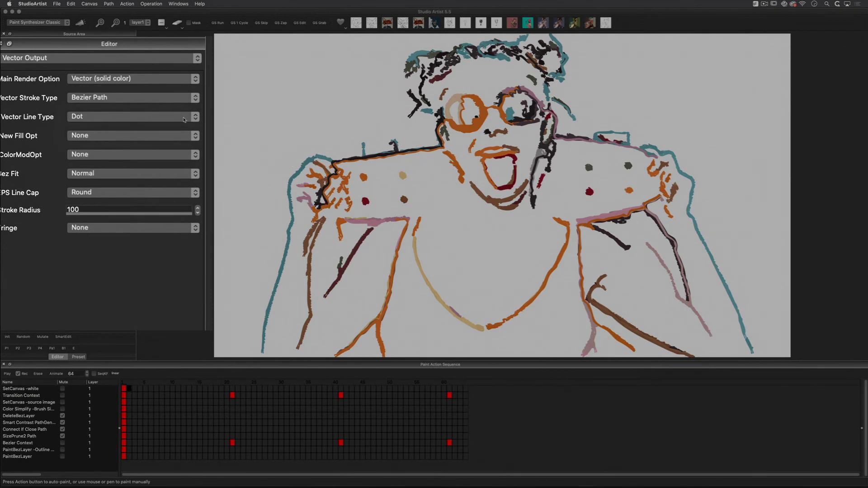
key(super+k)
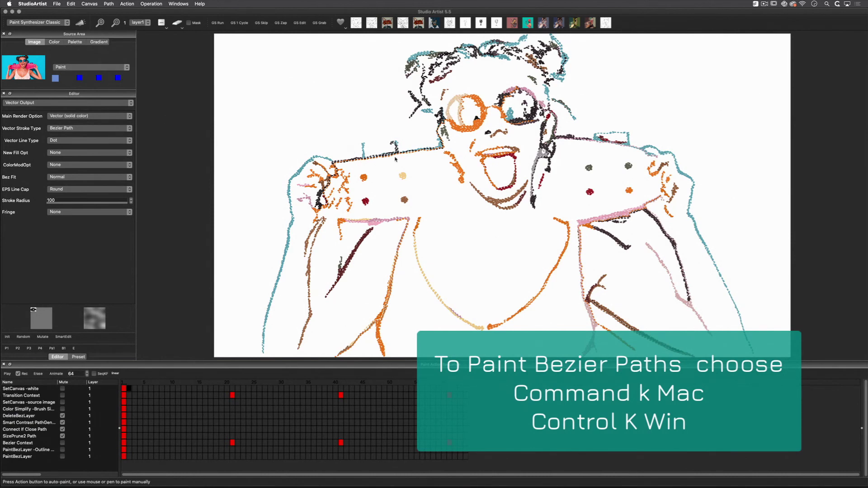
Step: Set brush Horz and Vert Size to 28, undo Paint Paths, and repaint the paths
click(60, 104)
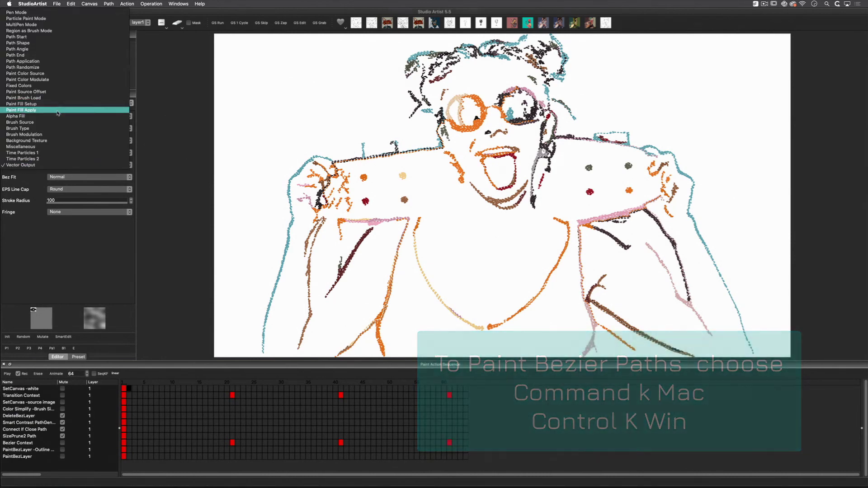
click(58, 122)
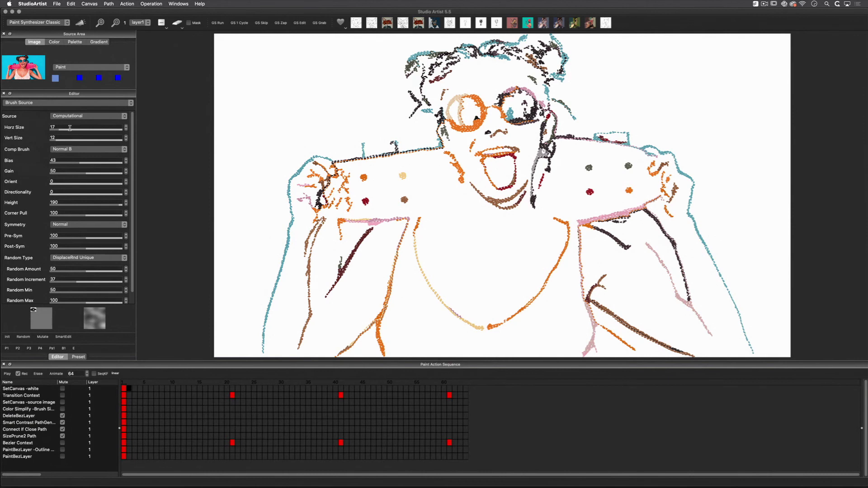
click(69, 127)
click(66, 139)
text(28)
click(74, 4)
click(95, 12)
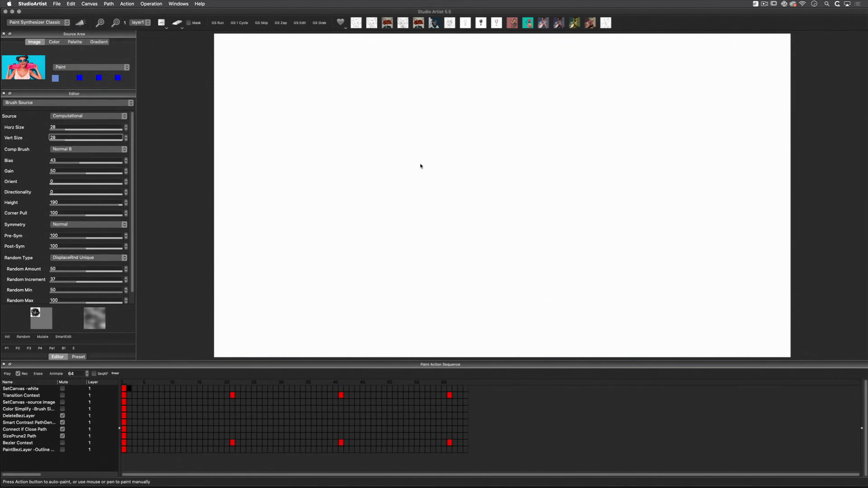
click(420, 166)
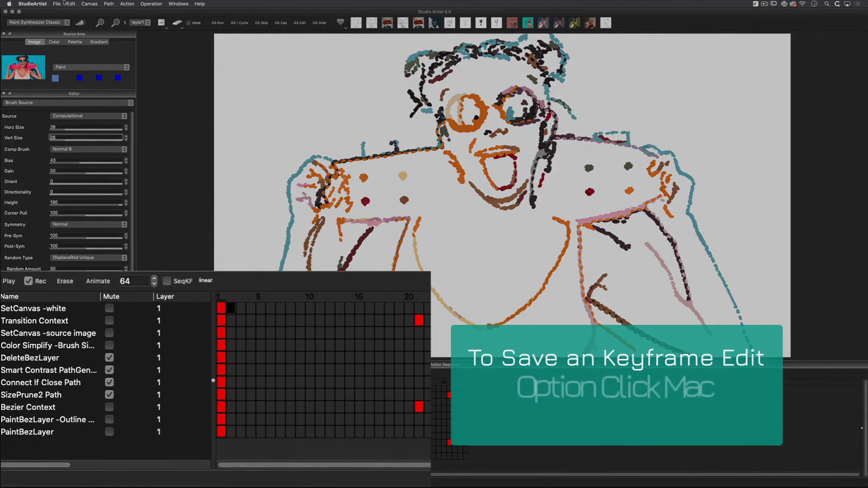
Step: Undo the extra repaint and Option-click the first PaintBezLayer keyframe cell to store the edit
click(70, 5)
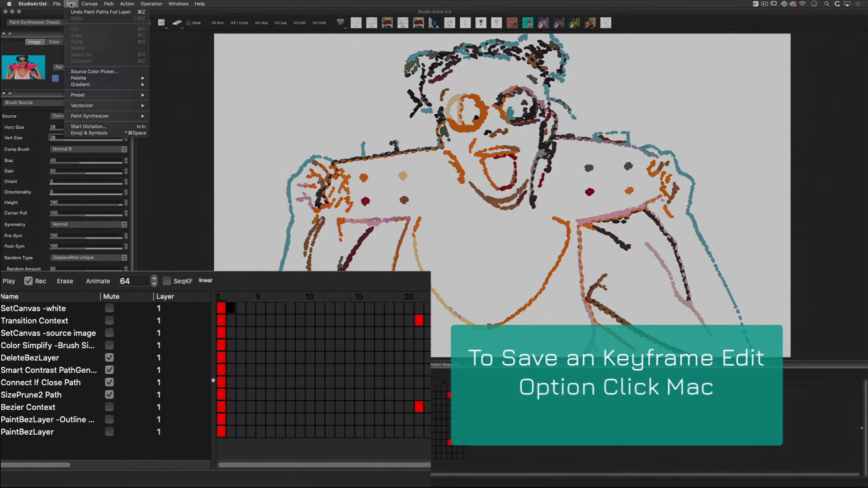
click(100, 12)
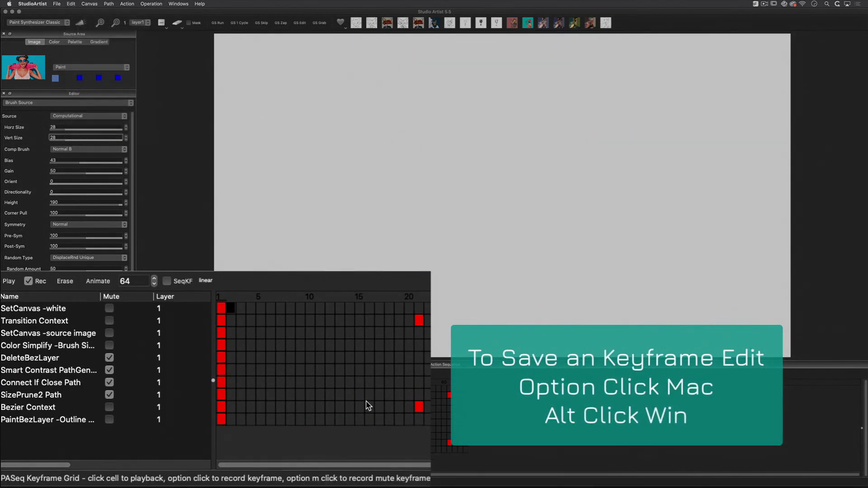
click(223, 423)
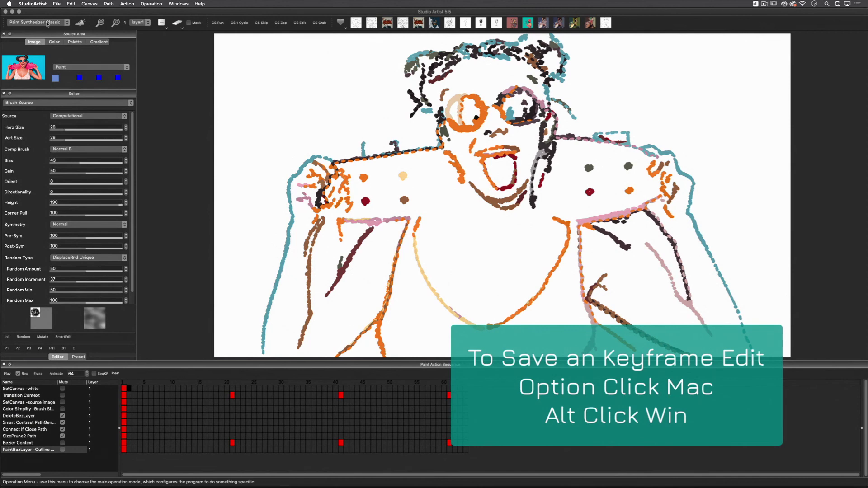
Step: Apply the Source Edge - Dark Source Color 3 preset in Image Operation mode
click(41, 22)
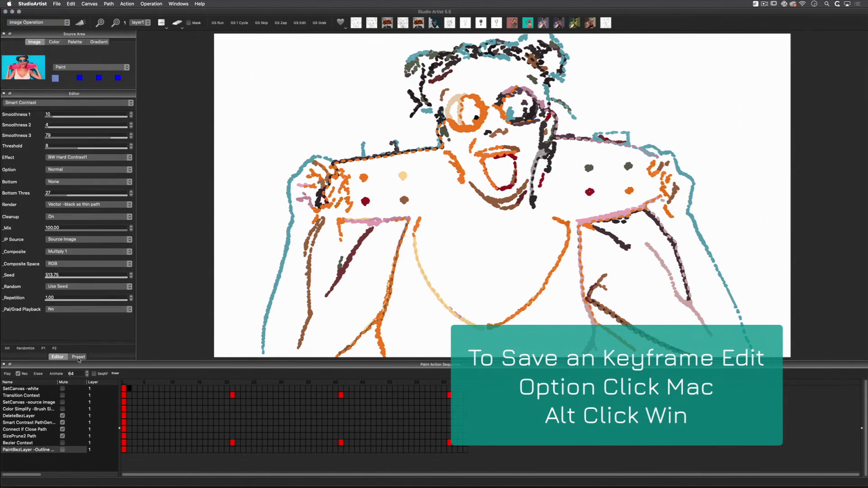
click(79, 357)
click(57, 147)
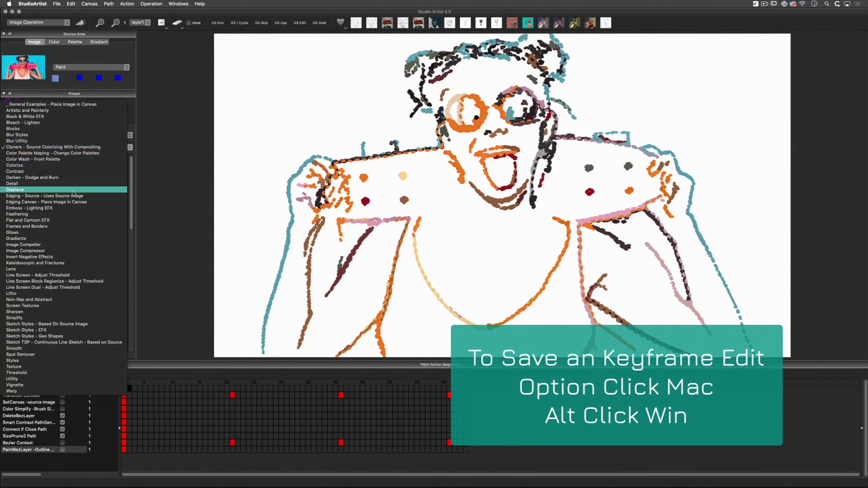
click(112, 196)
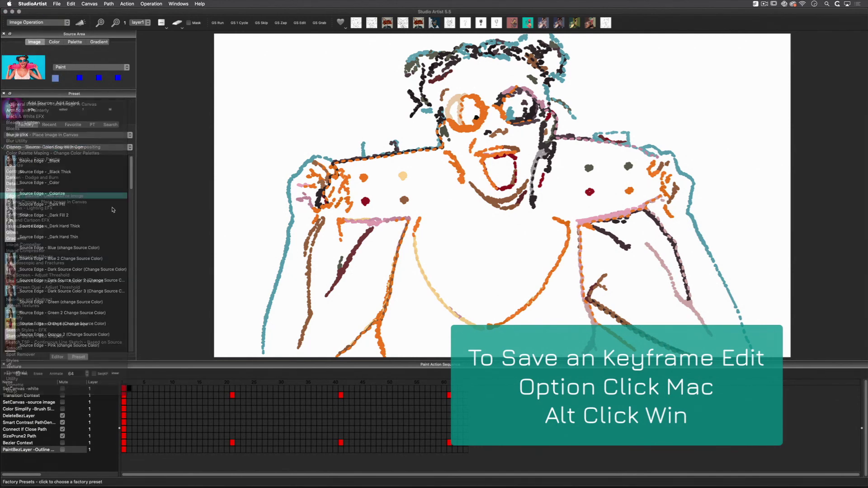
click(63, 292)
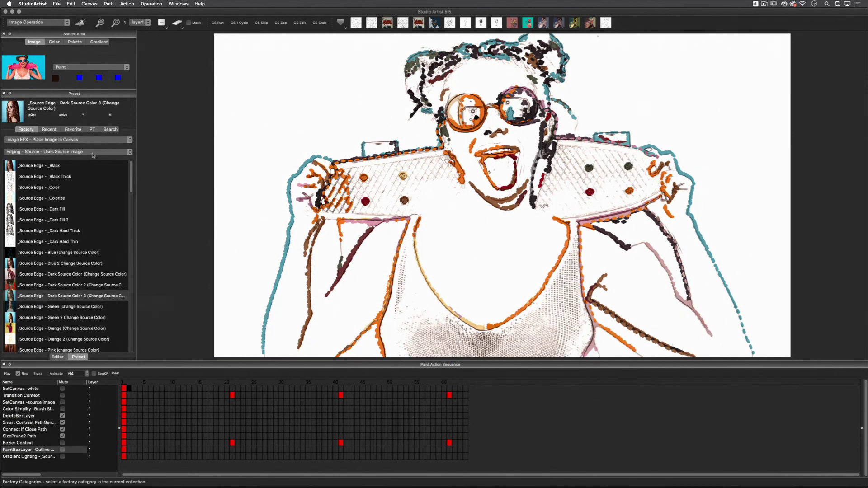
Step: Apply the Add Source - Add Scaled preset from the Cloners category
click(91, 151)
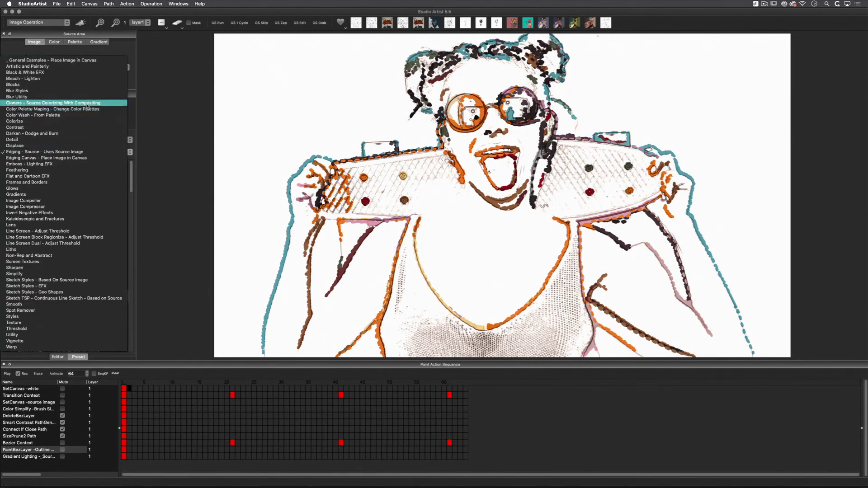
click(82, 102)
click(54, 263)
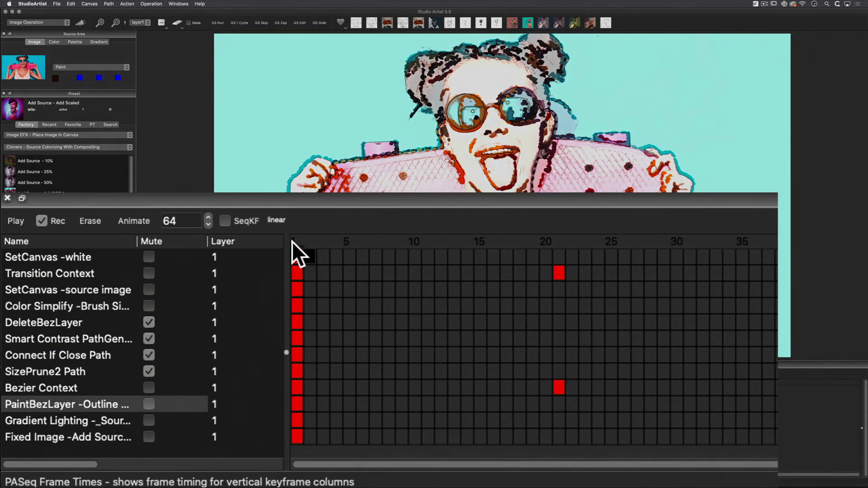
Step: Play the whole Paint Action Sequence, then open the Animate with Paint Action Sequence menu
click(17, 219)
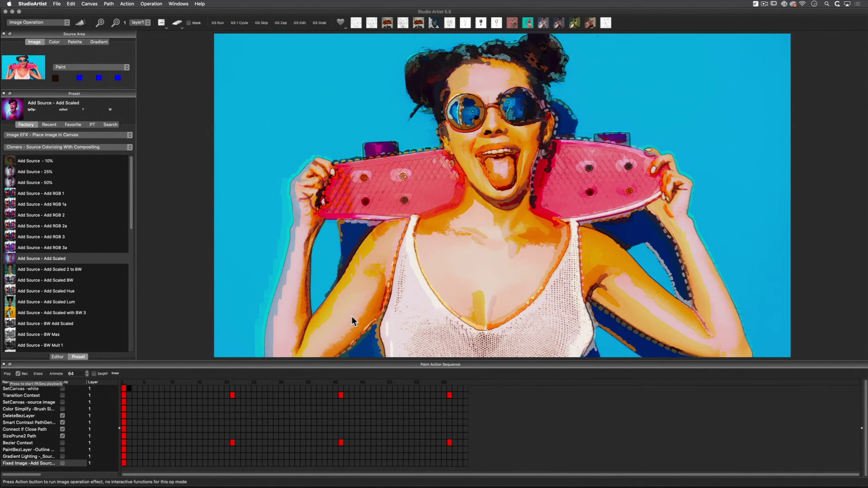
click(126, 4)
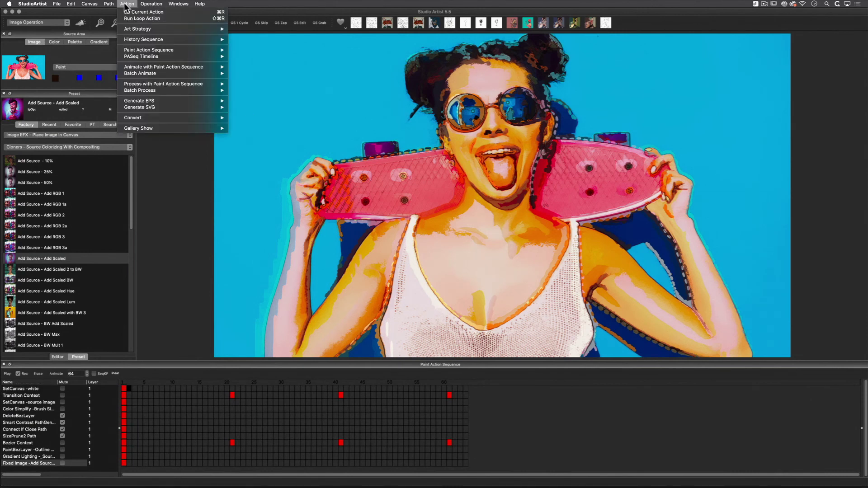